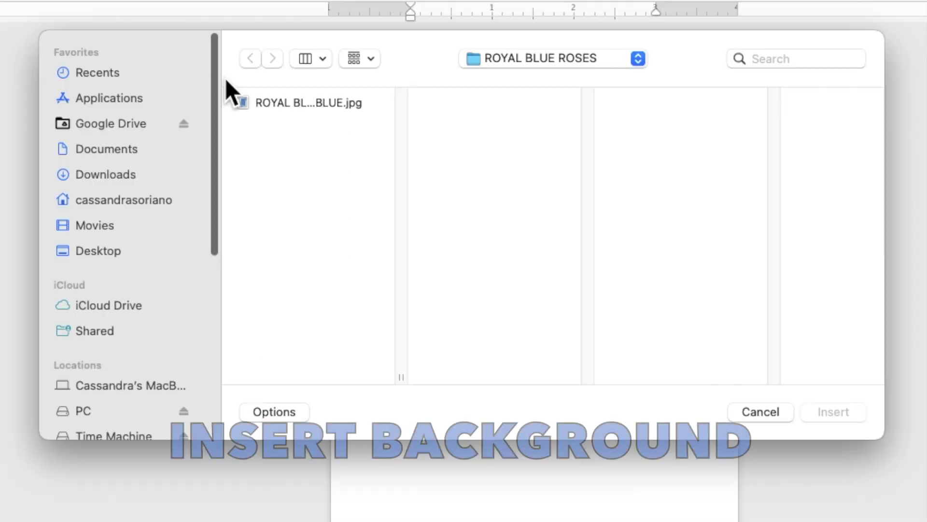
Step: Insert the picture ROYAL BLUE ROSES IN DUSTY BLUE.jpg into the document
{"action": "left_click", "coordinate": [256, 100]}
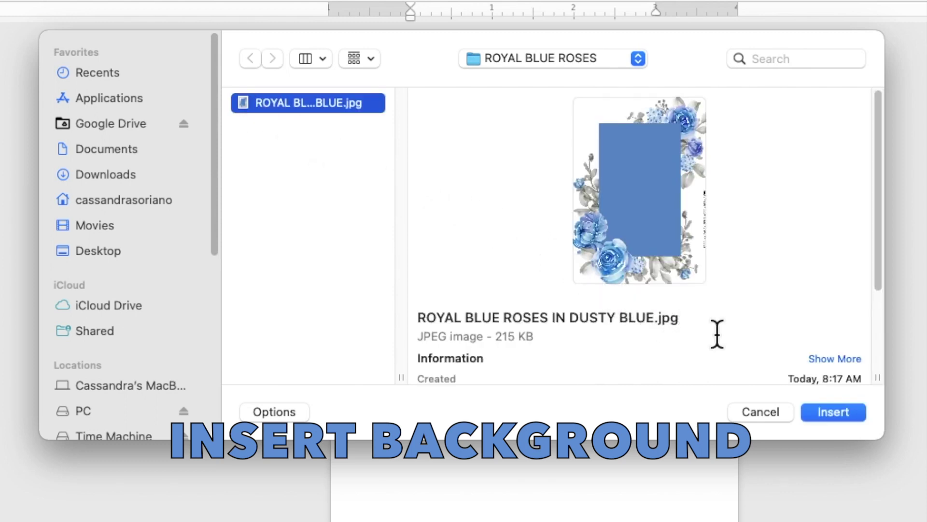
{"action": "left_click", "coordinate": [825, 409]}
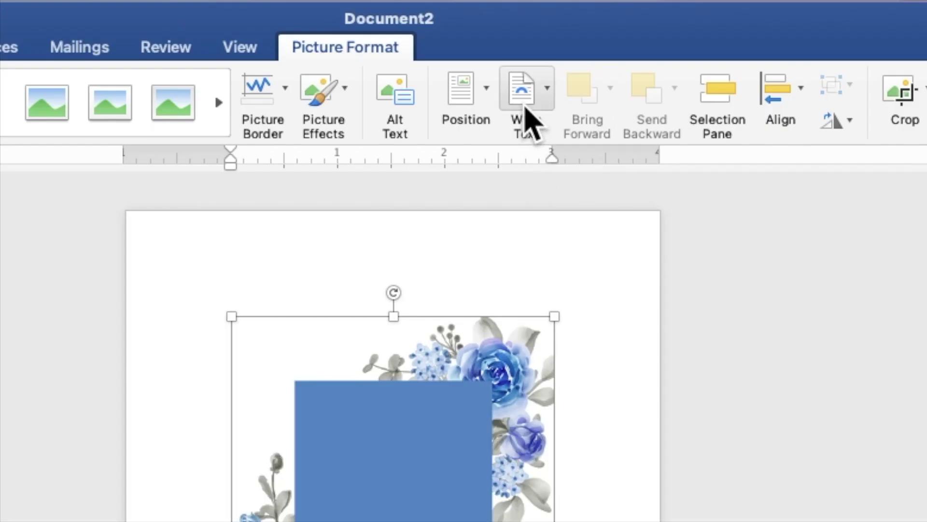
Step: Set the roses picture behind text, move it to the top-left, and stretch it over the page
{"action": "left_click", "coordinate": [530, 123]}
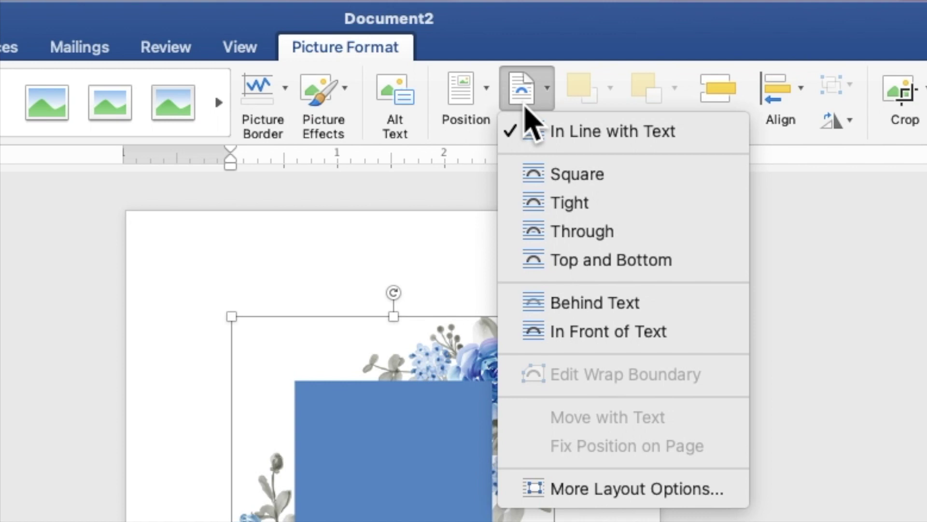
{"action": "left_click", "coordinate": [566, 300]}
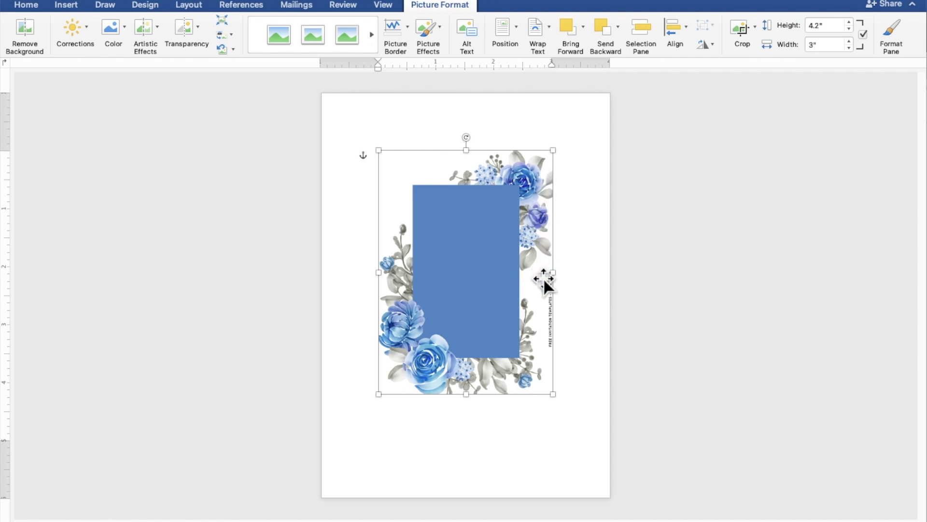
{"action": "left_click_drag", "start_coordinate": [528, 330], "coordinate": [468, 268]}
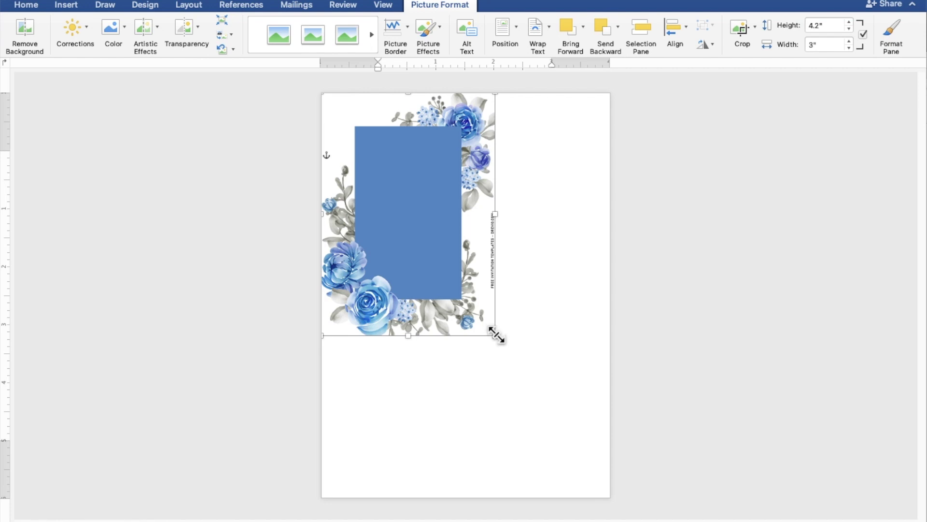
{"action": "left_click_drag", "start_coordinate": [495, 333], "coordinate": [617, 456]}
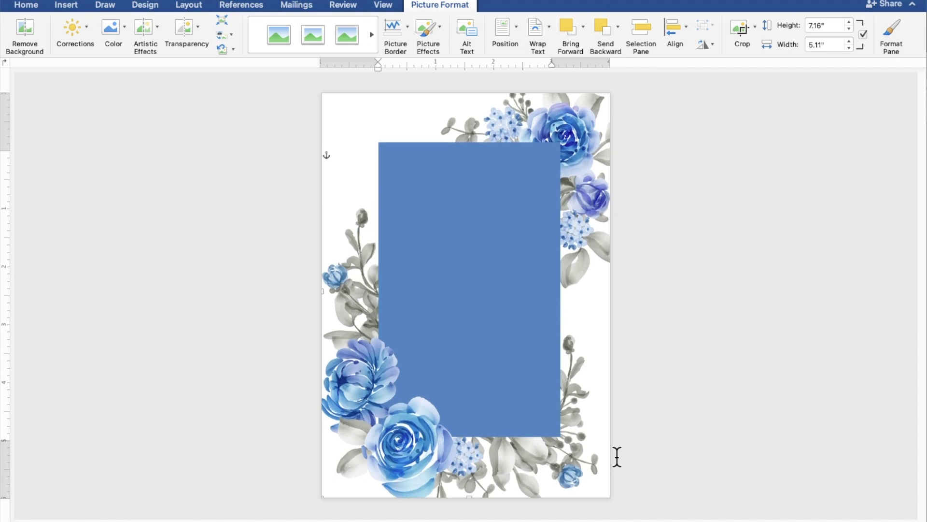
{"action": "left_click", "coordinate": [721, 313]}
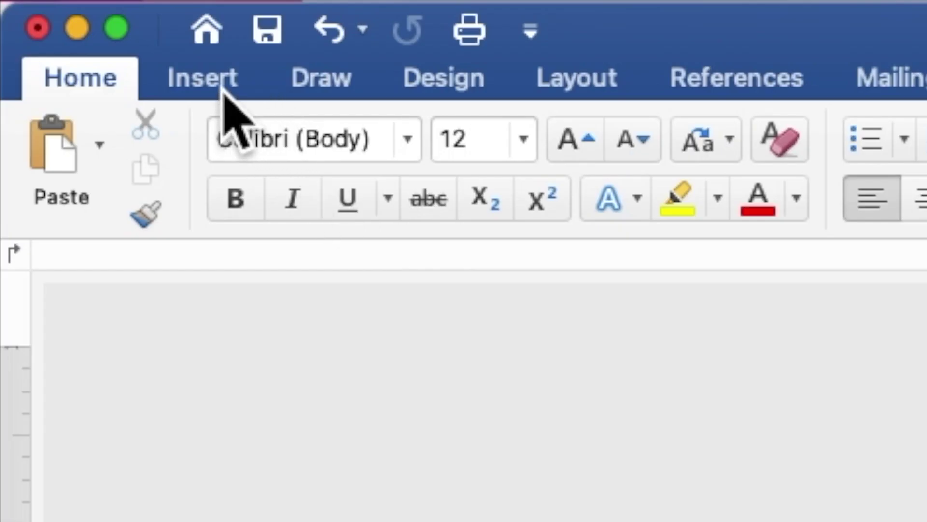
Step: Draw a rectangle shape over the centre of the roses page
{"action": "left_click", "coordinate": [223, 92]}
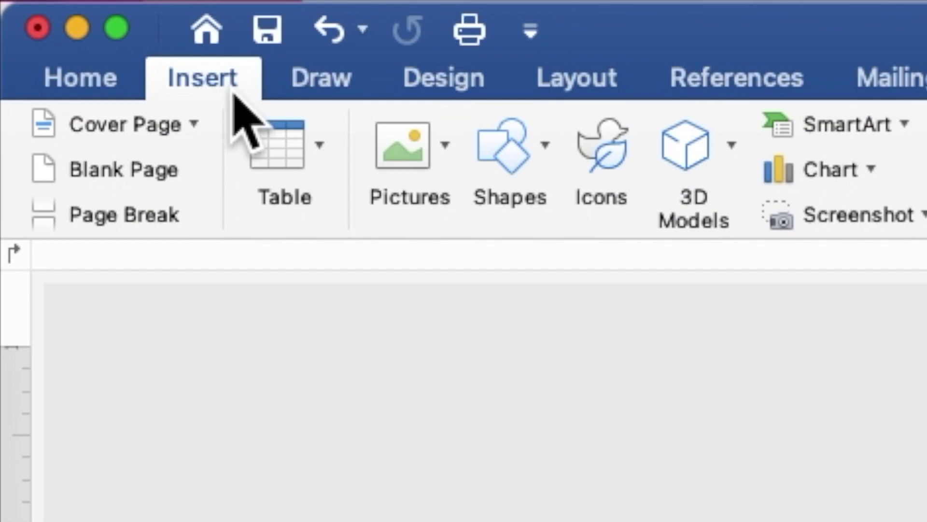
{"action": "left_click", "coordinate": [502, 155]}
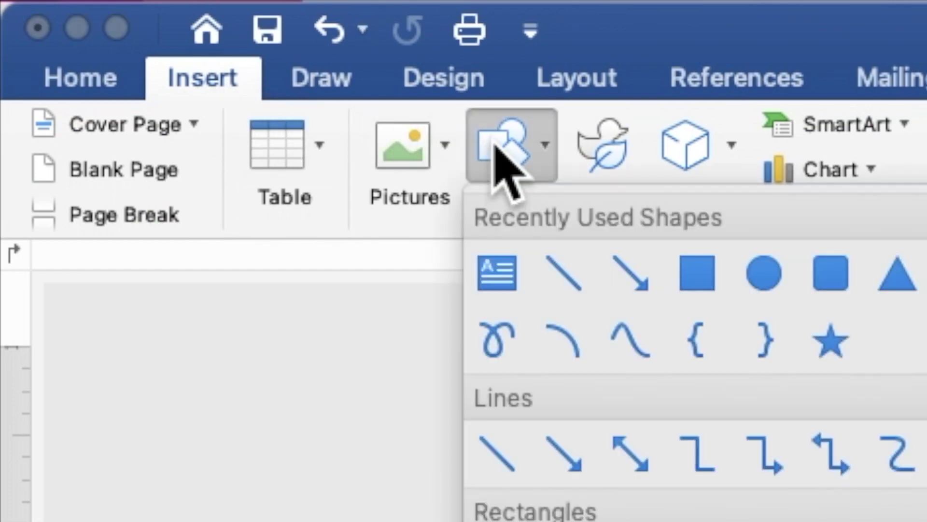
{"action": "left_click", "coordinate": [696, 273]}
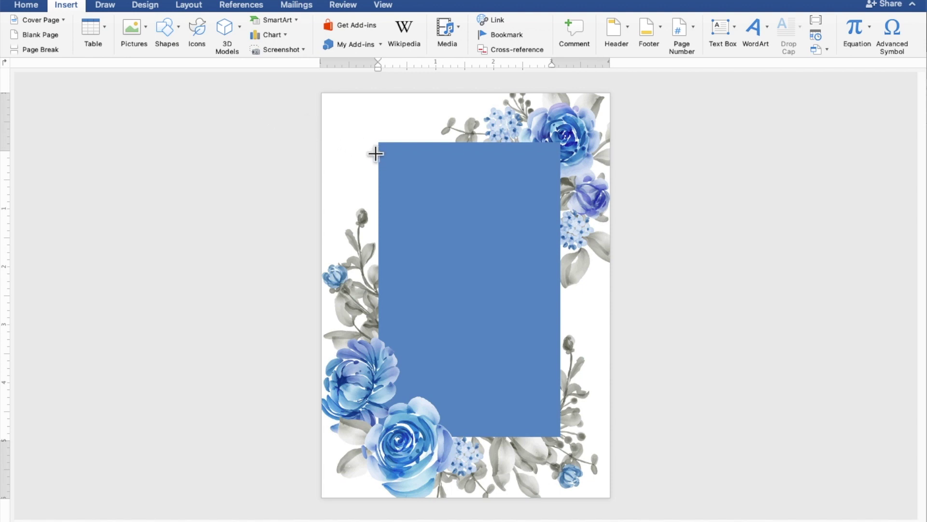
{"action": "mouse_move", "coordinate": [376, 154]}
{"action": "left_mouse_down"}
{"action": "mouse_move", "coordinate": [522, 264]}
{"action": "mouse_move", "coordinate": [590, 374]}
{"action": "left_mouse_up"}
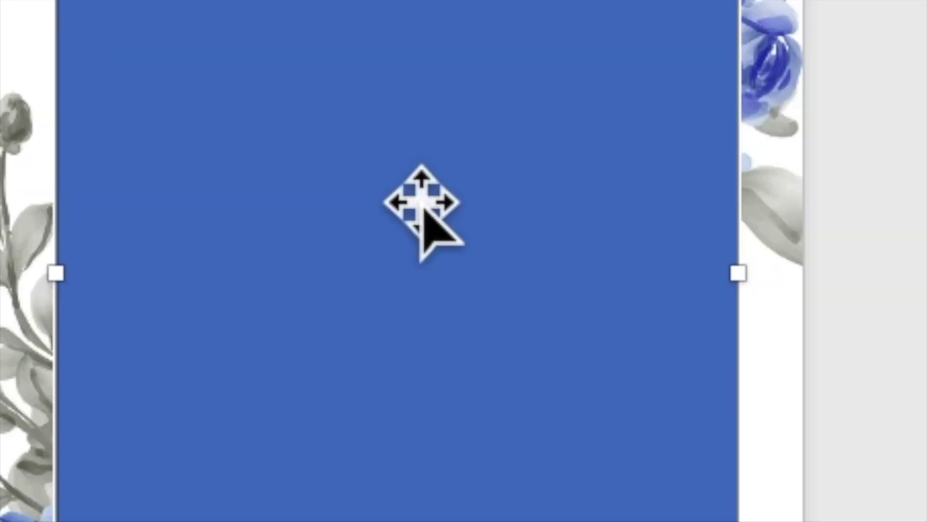
Step: Add text to the blue rectangle so it is ready for typing
{"action": "right_click", "coordinate": [420, 196]}
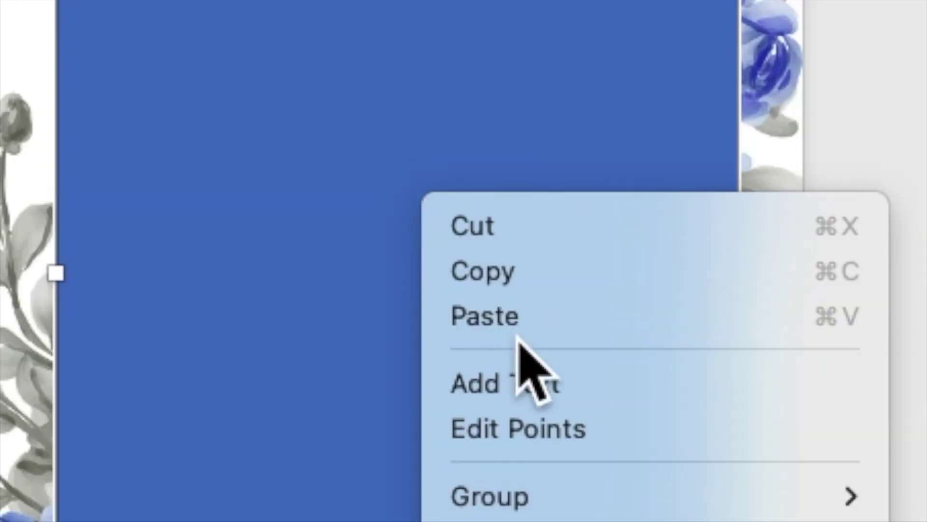
{"action": "left_click", "coordinate": [537, 385]}
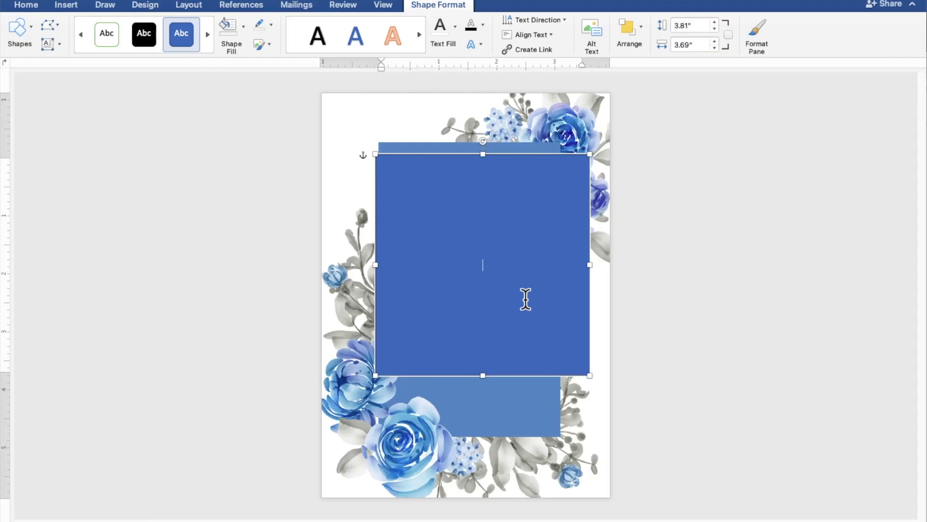
{"action": "scroll", "coordinate": [525, 299], "scroll_direction": "up", "scroll_amount": 6}
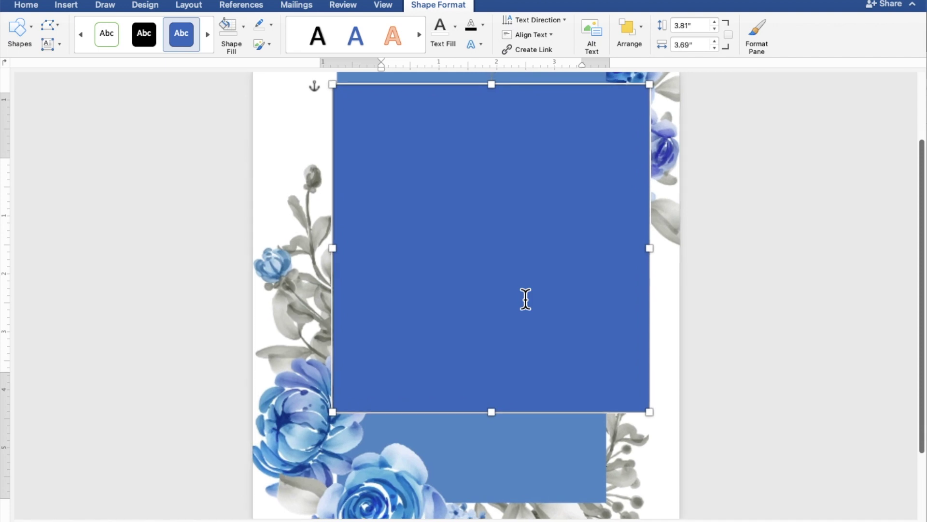
{"action": "scroll", "coordinate": [526, 299], "scroll_direction": "up", "scroll_amount": 3}
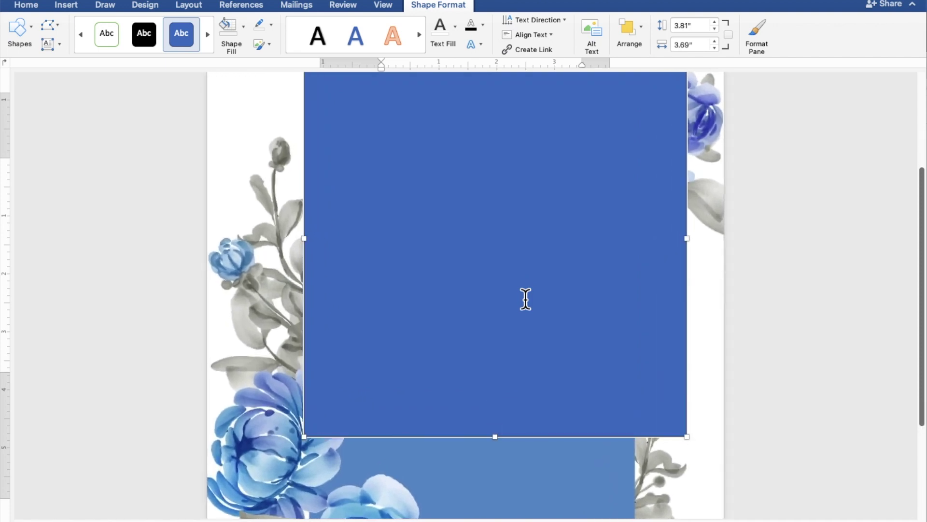
{"action": "scroll", "coordinate": [525, 300], "scroll_direction": "up", "scroll_amount": 3}
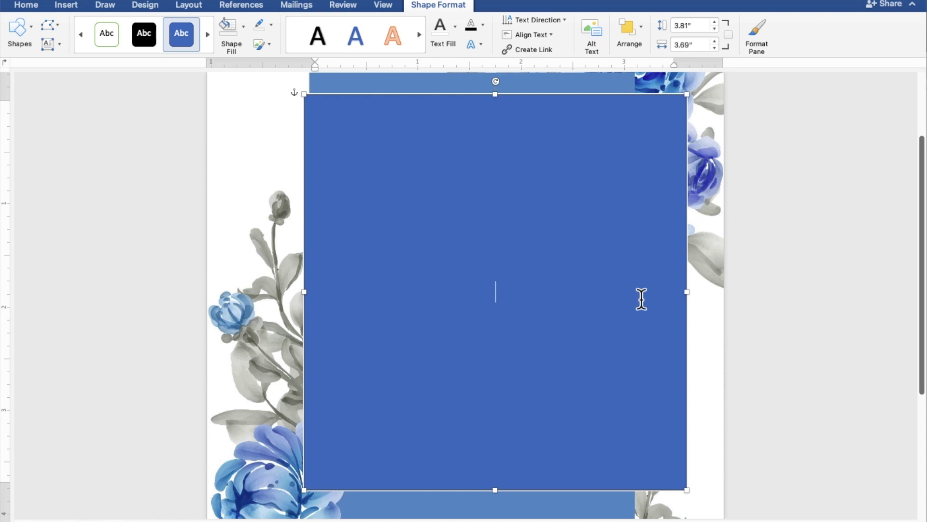
Step: Type TOGETHER WITH THEIR FAMILIES, both partners' names joined by AND, and REQUEST THE PLEASURE OF YOUR PRESENCE
{"action": "type", "text": "TOGET"}
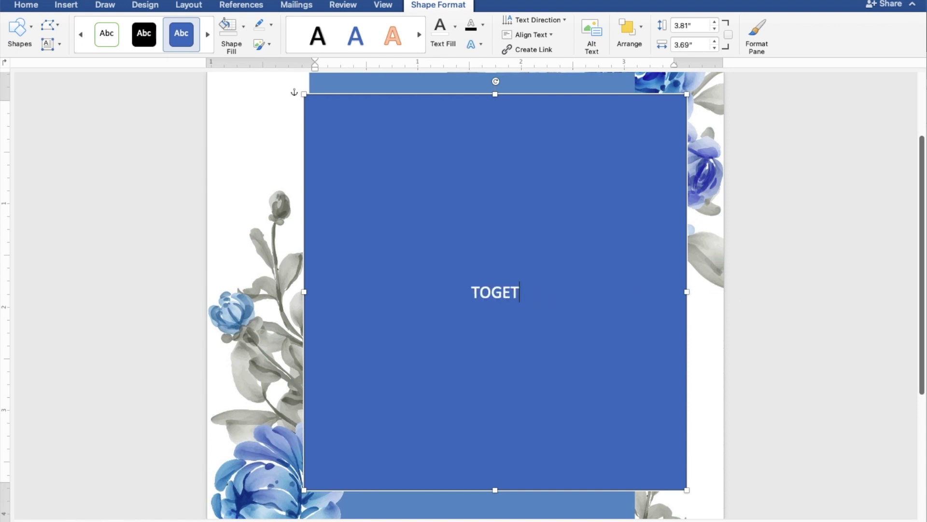
{"action": "type", "text": "HER W"}
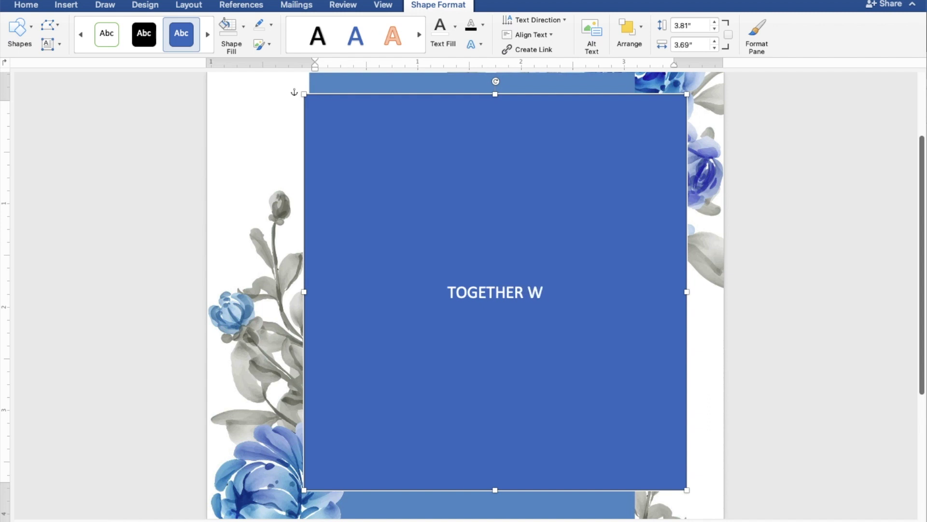
{"action": "type", "text": "ITH"}
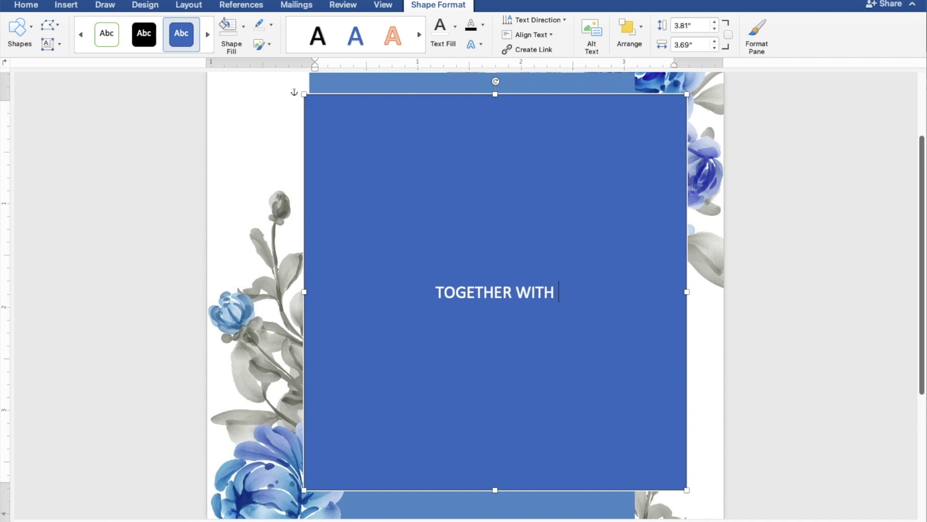
{"action": "type", "text": " THEI"}
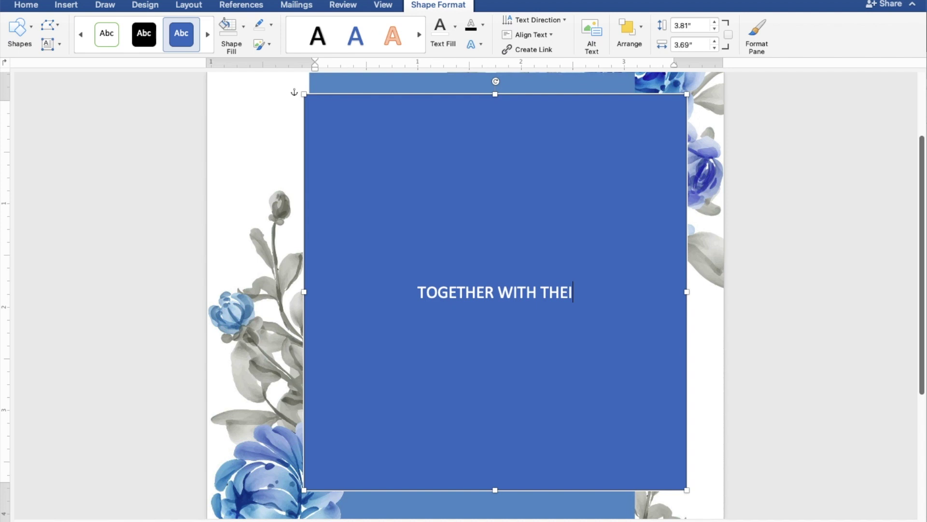
{"action": "type", "text": "R FAMILIES"}
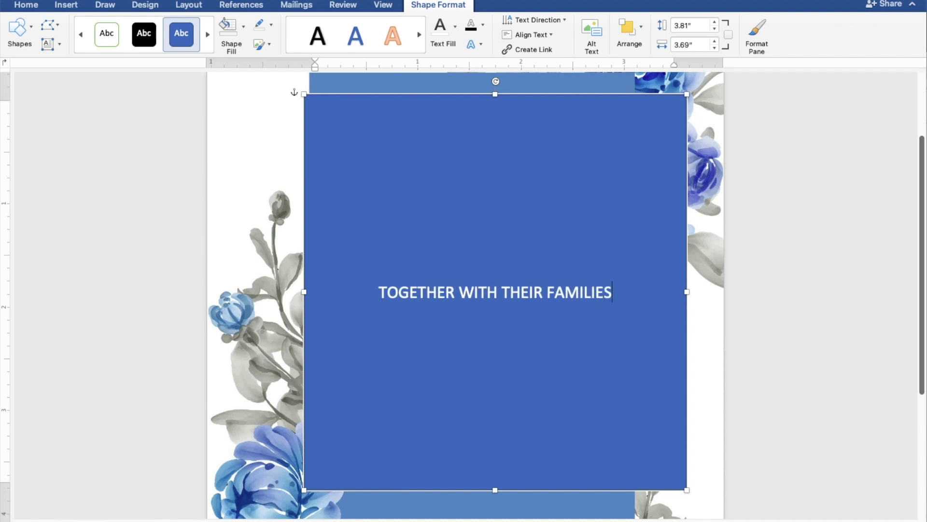
{"action": "key", "text": "Return"}
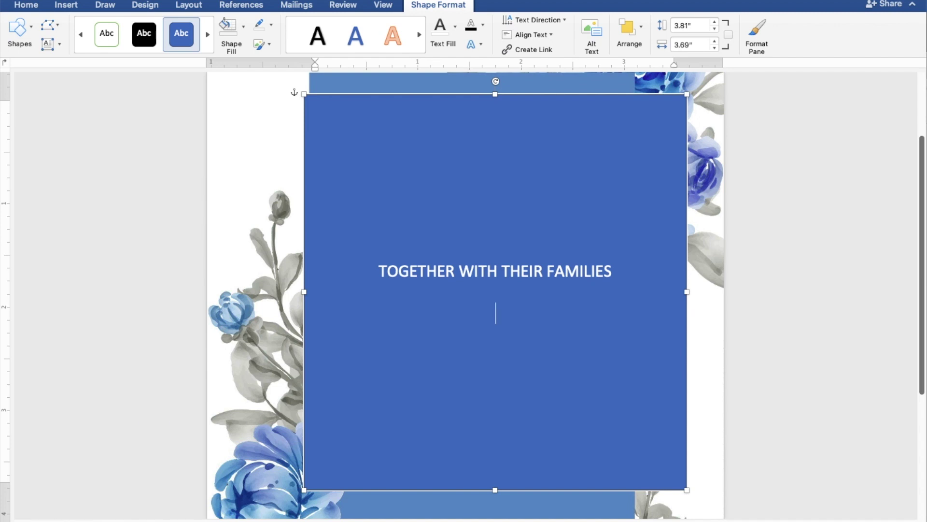
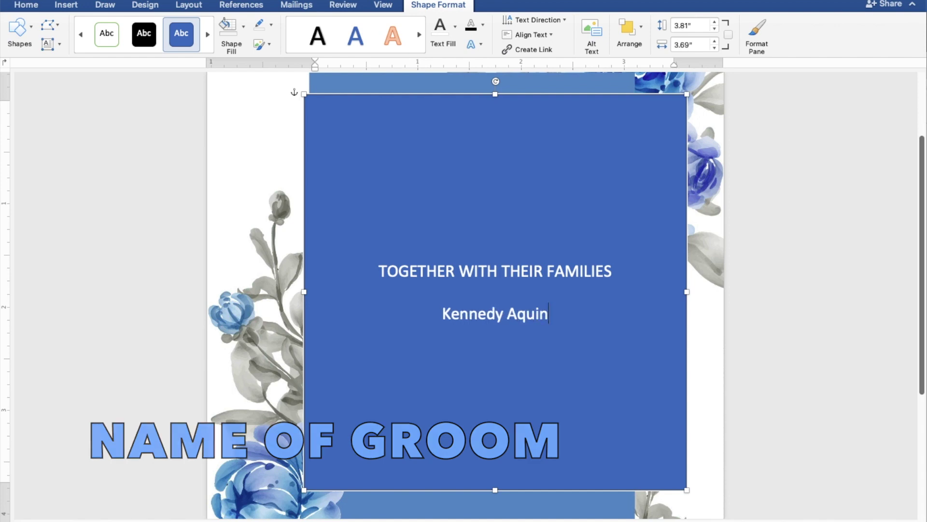
{"action": "key", "text": "Return"}
{"action": "type", "text": "AND"}
{"action": "key", "text": "Return"}
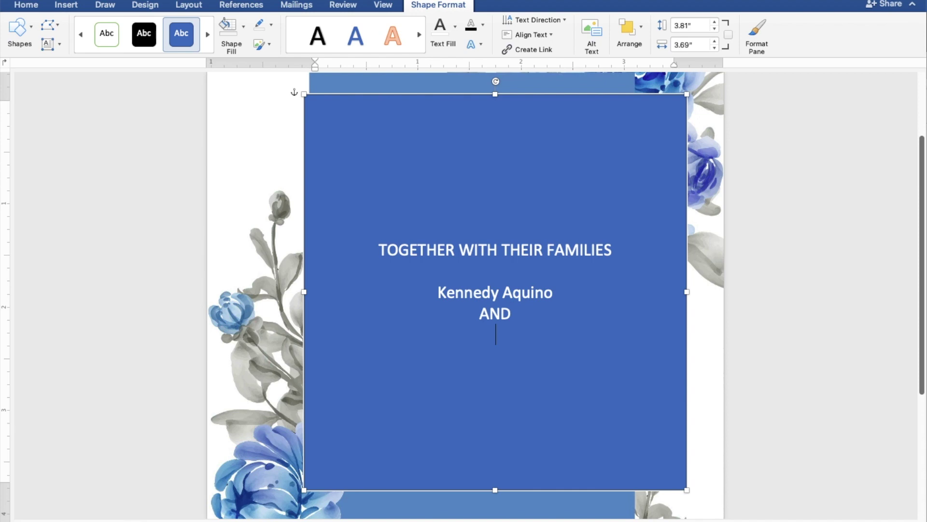
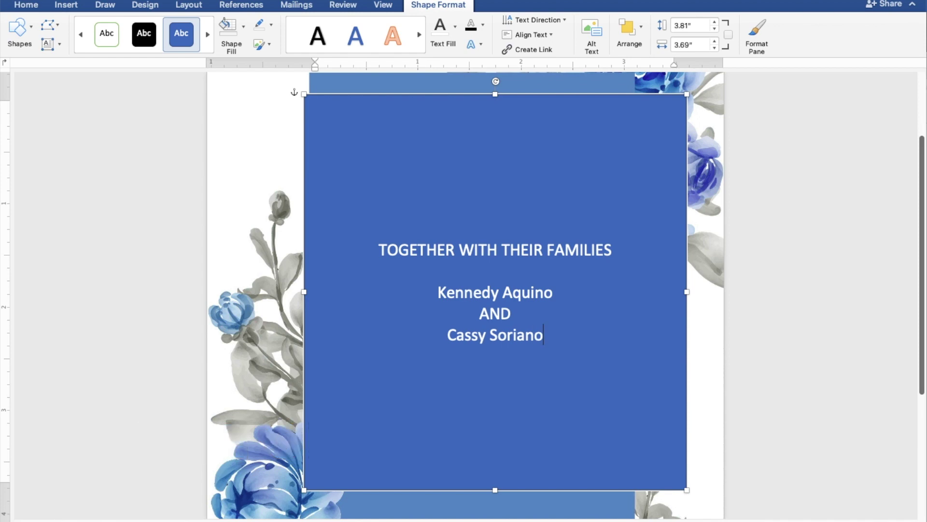
{"action": "key", "text": "Return"}
{"action": "key", "text": "Return"}
{"action": "type", "text": "REQUEST THE "}
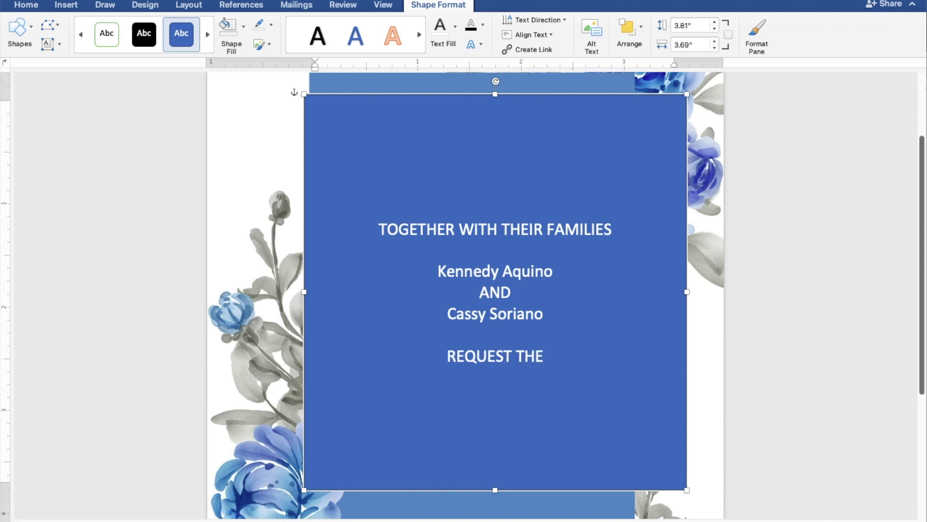
{"action": "type", "text": "PLE"}
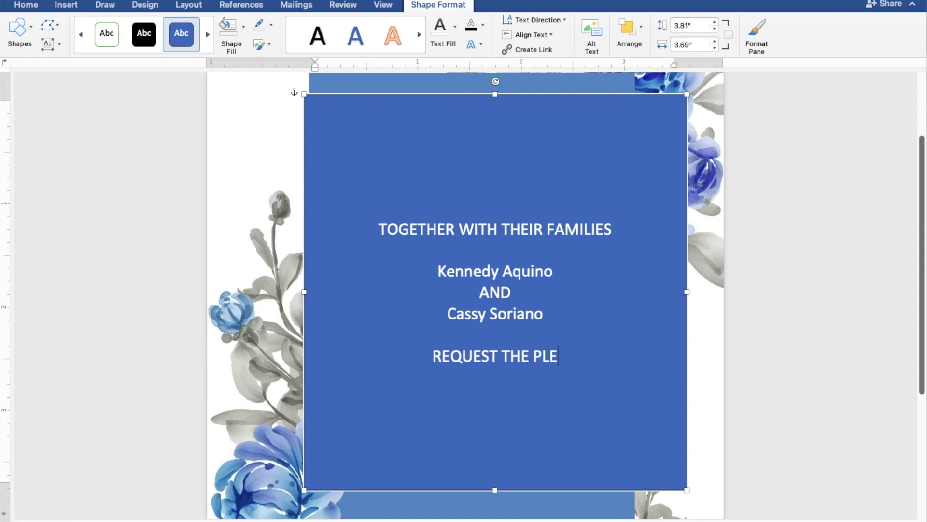
{"action": "type", "text": "ASURE"}
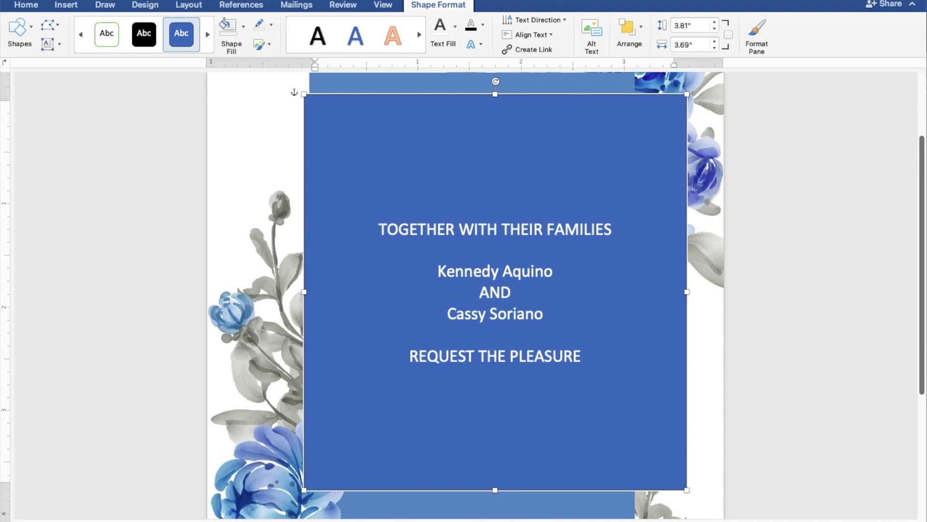
{"action": "type", "text": " OF Y"}
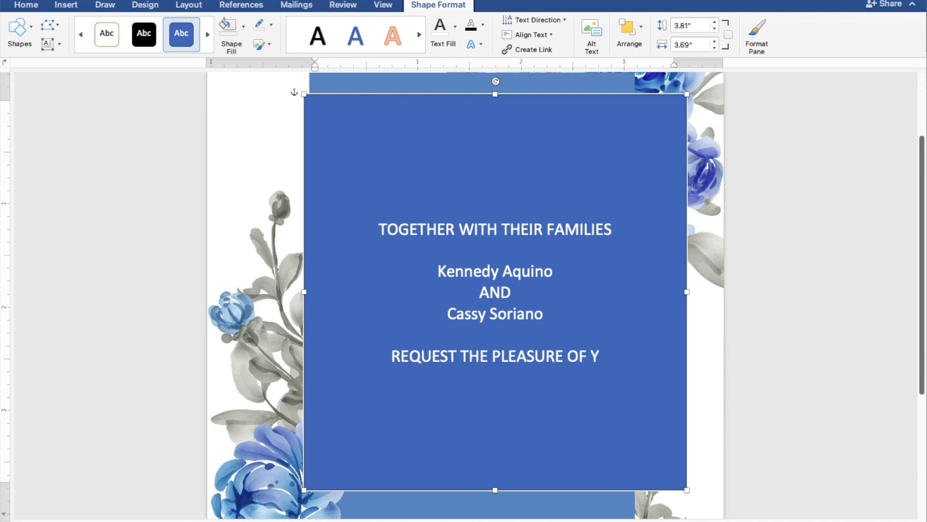
{"action": "type", "text": "OUR PRESENCE"}
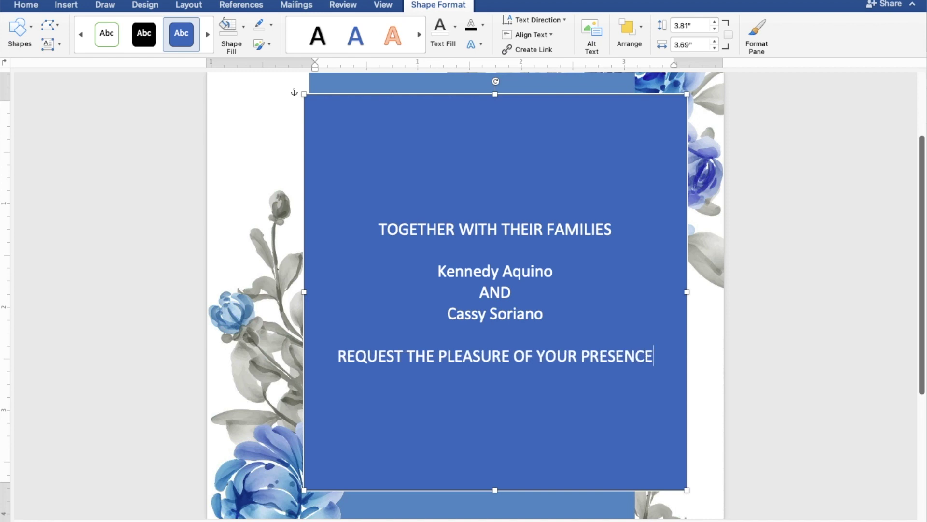
Step: Add AS THEY JOYFULLY UNITE IN MARRIAGE, SUNDAY, DECEMBER 25, 2022, and 10:00 IN THE MORNING
{"action": "key", "text": "Return"}
{"action": "type", "text": "AS THEY JOYFULLY UNITE "}
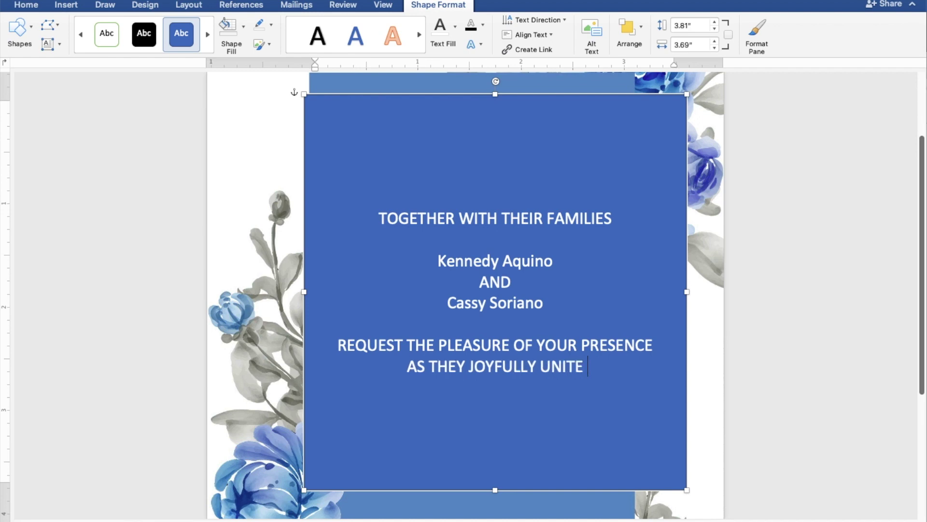
{"action": "type", "text": "IN MARRIAGE"}
{"action": "key", "text": "Return"}
{"action": "key", "text": "Return"}
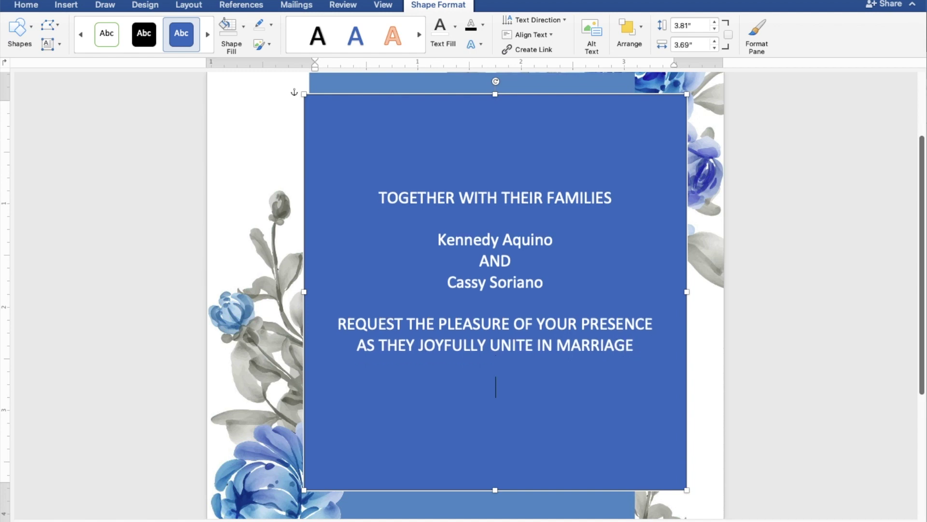
{"action": "type", "text": "SUNDAY"}
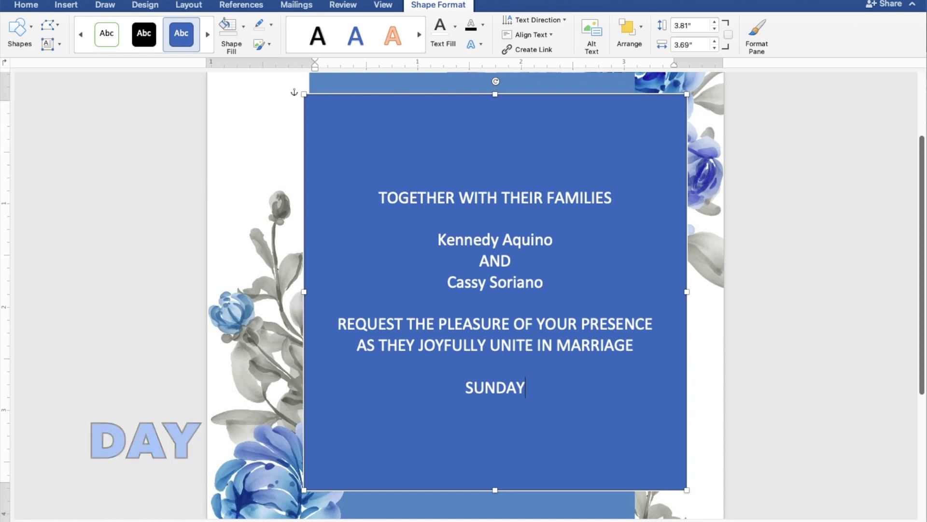
{"action": "key", "text": "Return"}
{"action": "type", "text": "D"}
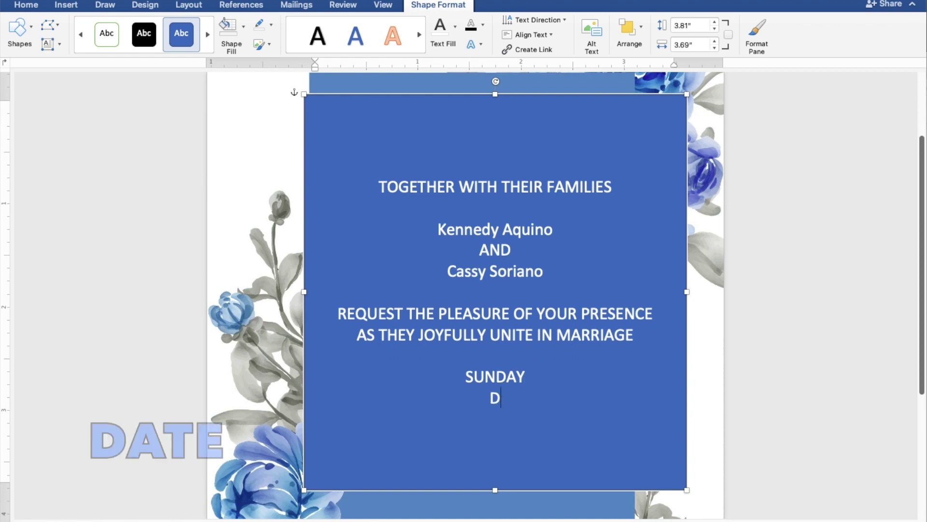
{"action": "type", "text": "ECEMBE"}
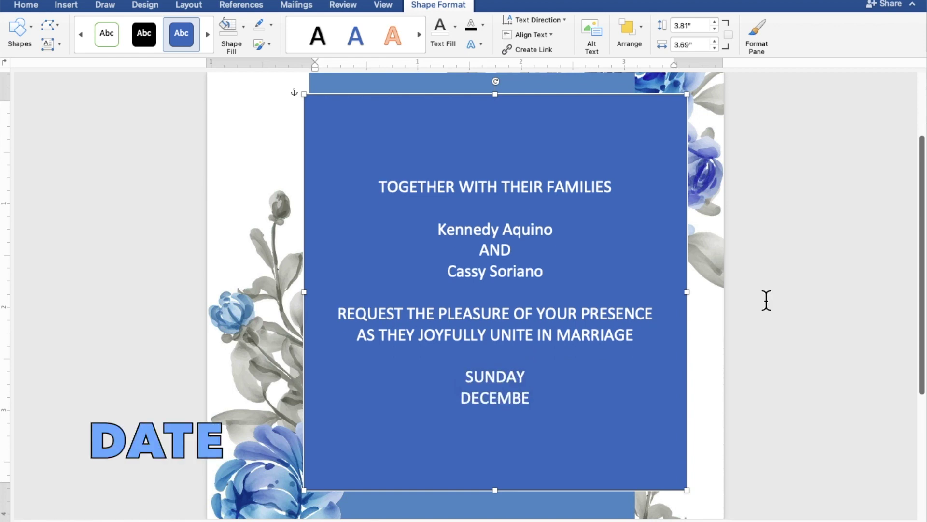
{"action": "type", "text": "R 25"}
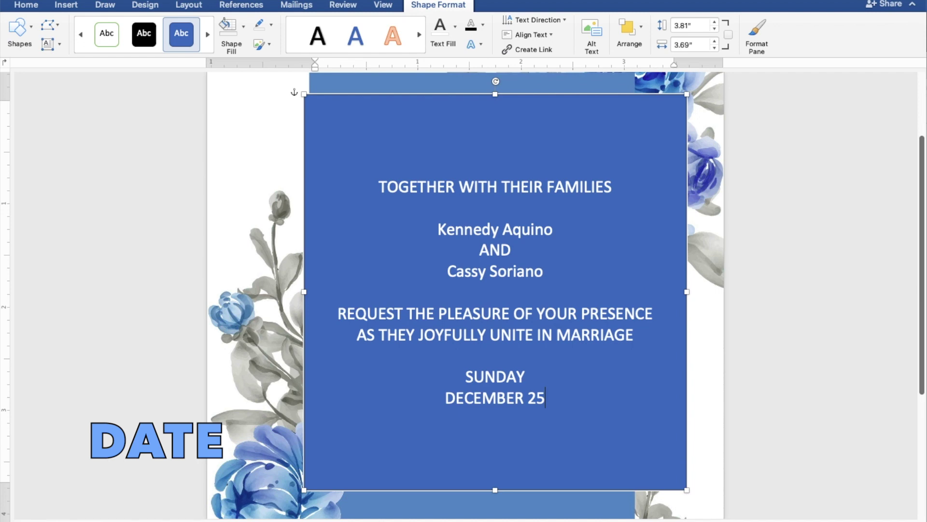
{"action": "type", "text": ", 2022"}
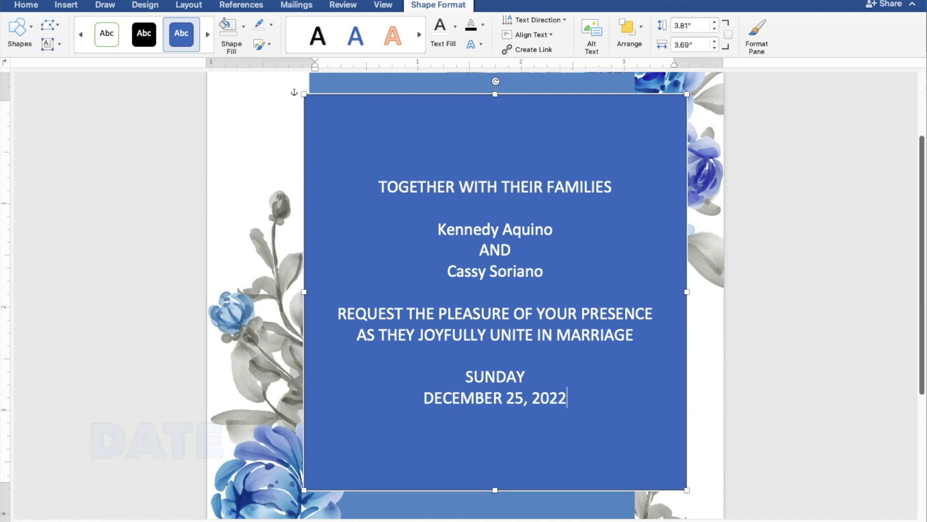
{"action": "key", "text": "Return"}
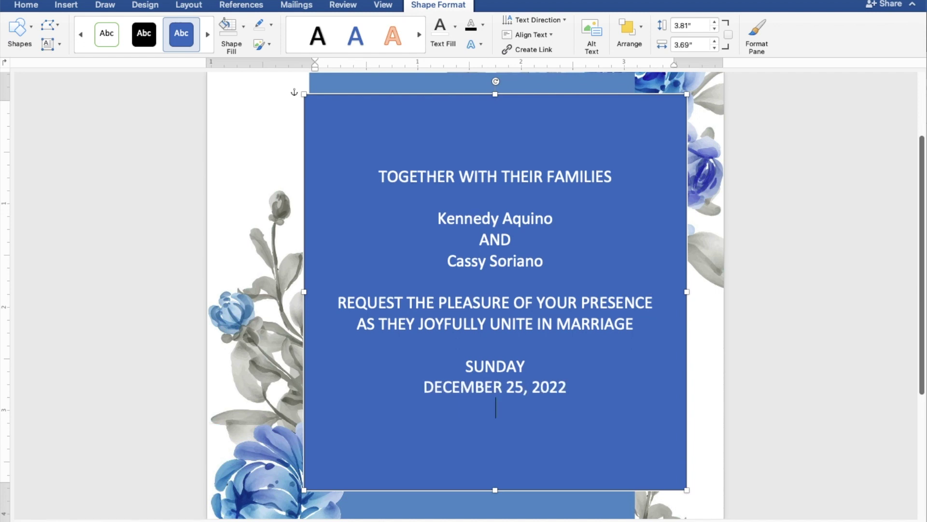
{"action": "type", "text": "10:"}
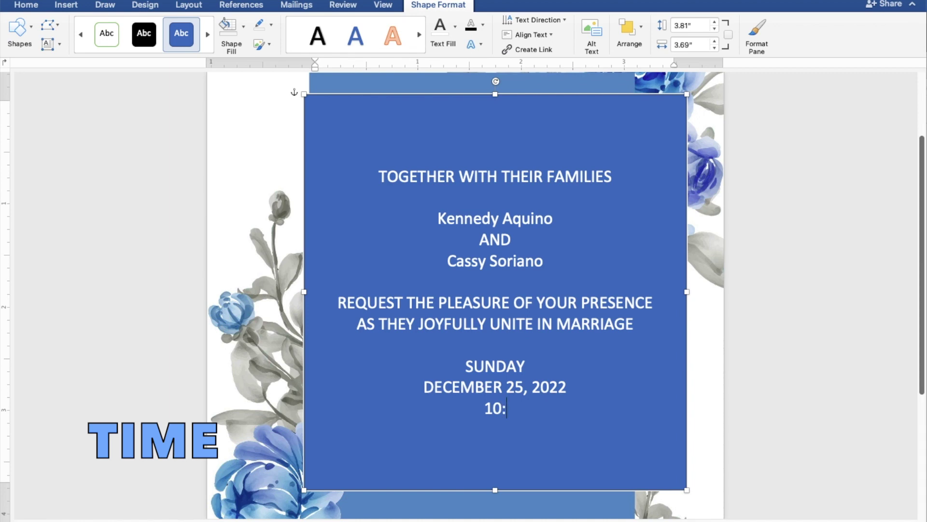
{"action": "type", "text": "00 IN"}
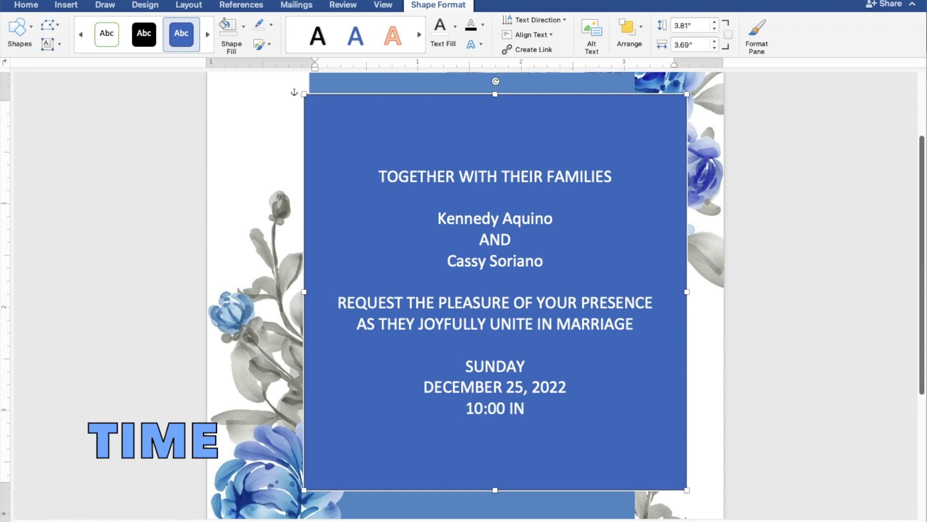
{"action": "type", "text": " THE M"}
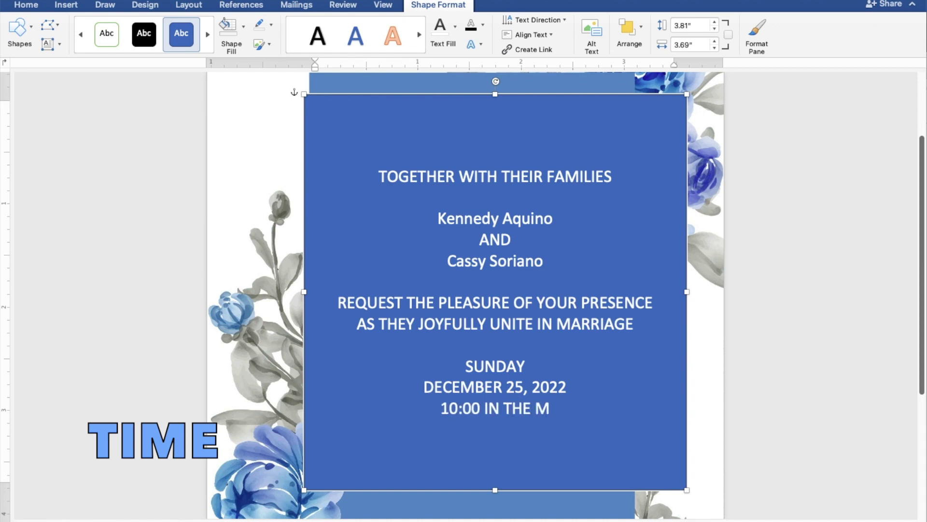
{"action": "type", "text": "ORNING"}
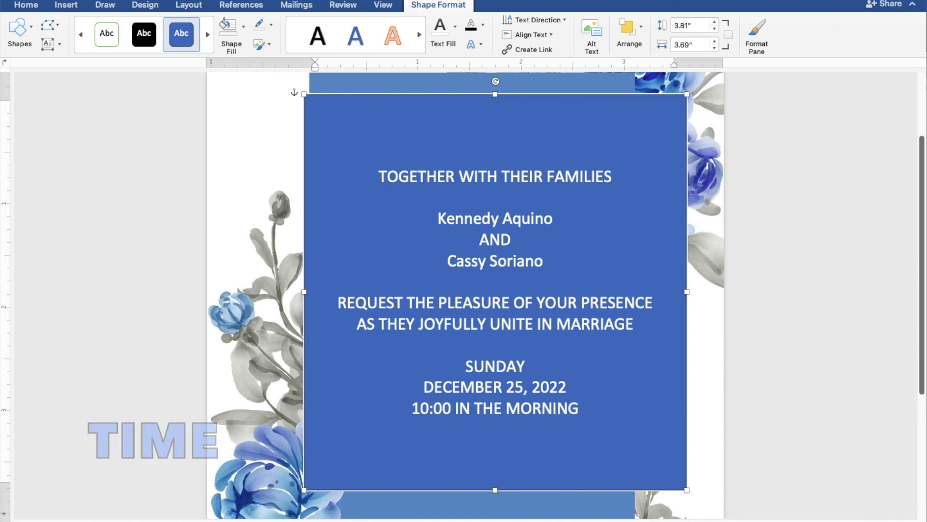
{"action": "key", "text": "Return"}
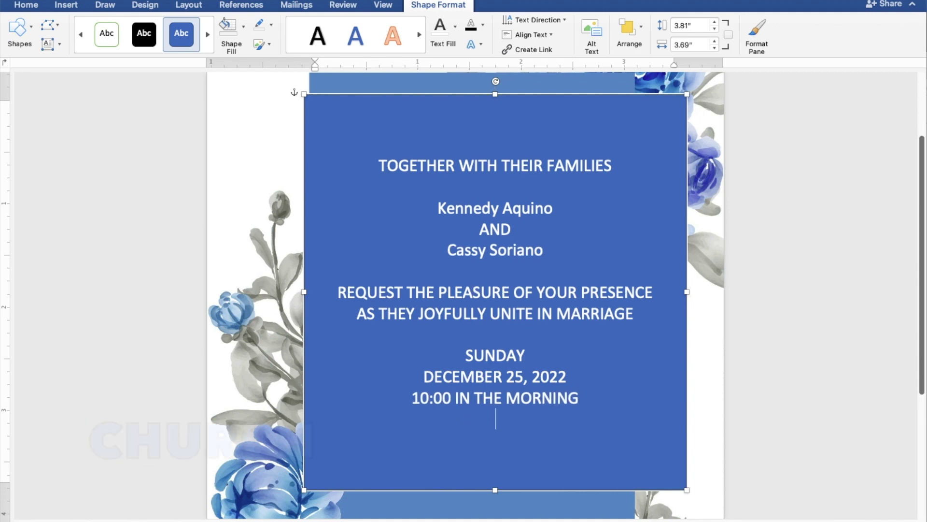
Step: Add ST. THOMAS AQUINAS PARISH CHURCH, MANGALDAN, PANGASINAN, and Reception to follow
{"action": "type", "text": "ST. T"}
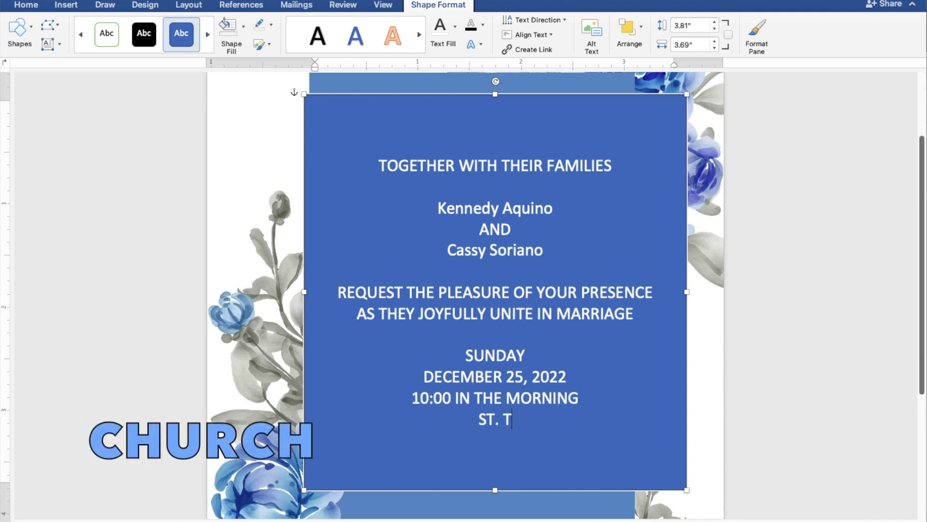
{"action": "type", "text": "HOMAS AQU"}
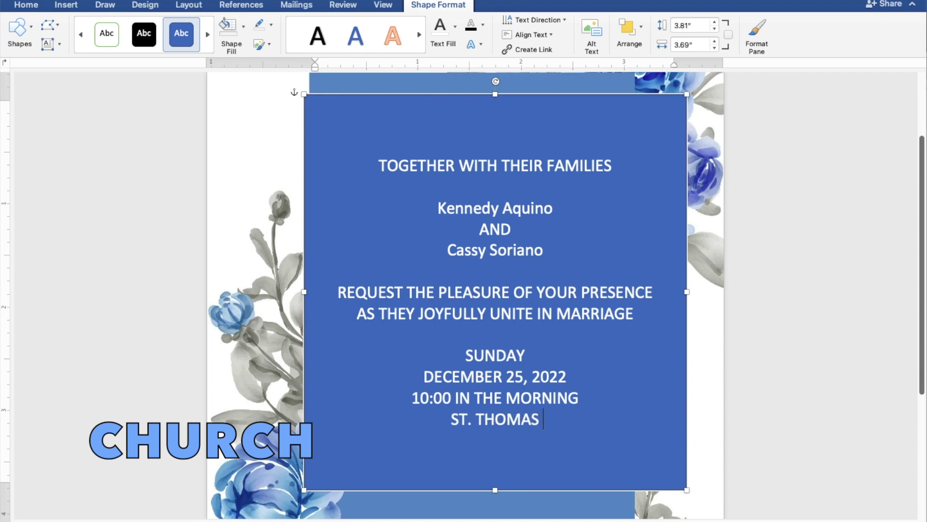
{"action": "type", "text": "NA"}
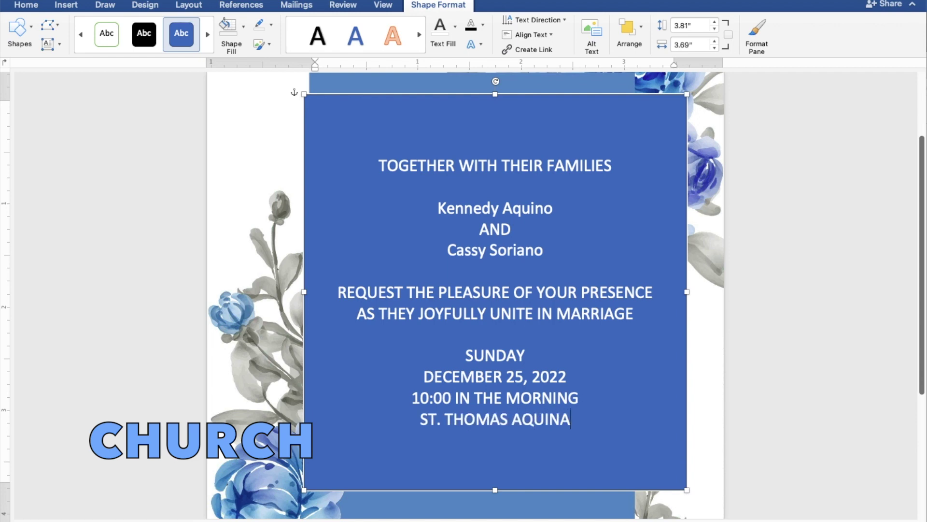
{"action": "type", "text": "S PARISH"}
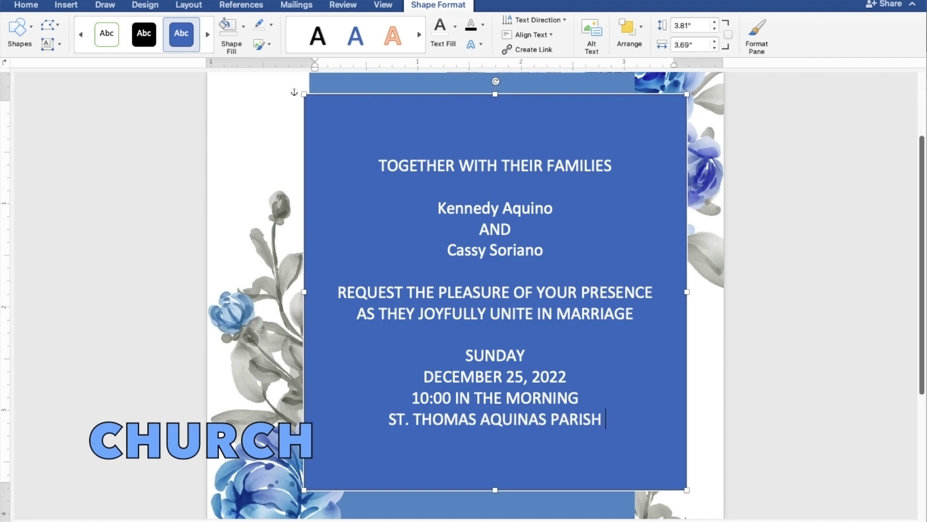
{"action": "type", "text": " CHURCH"}
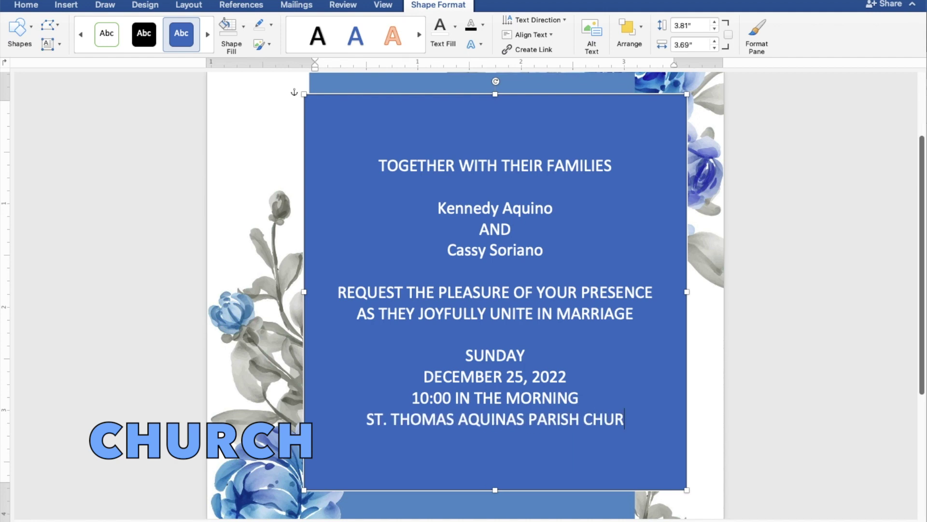
{"action": "key", "text": "Return"}
{"action": "type", "text": "MANGALDAN, PANGASINAN"}
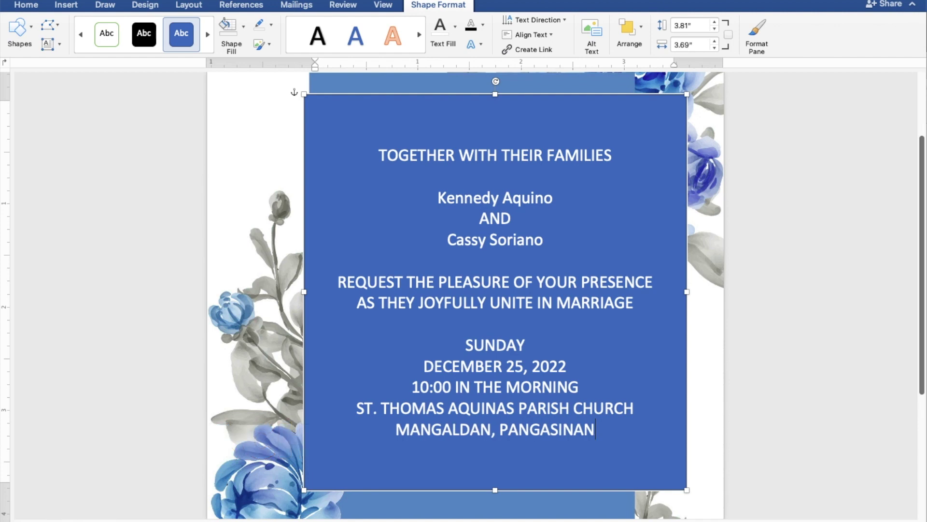
{"action": "key", "text": "Return"}
{"action": "type", "text": "R"}
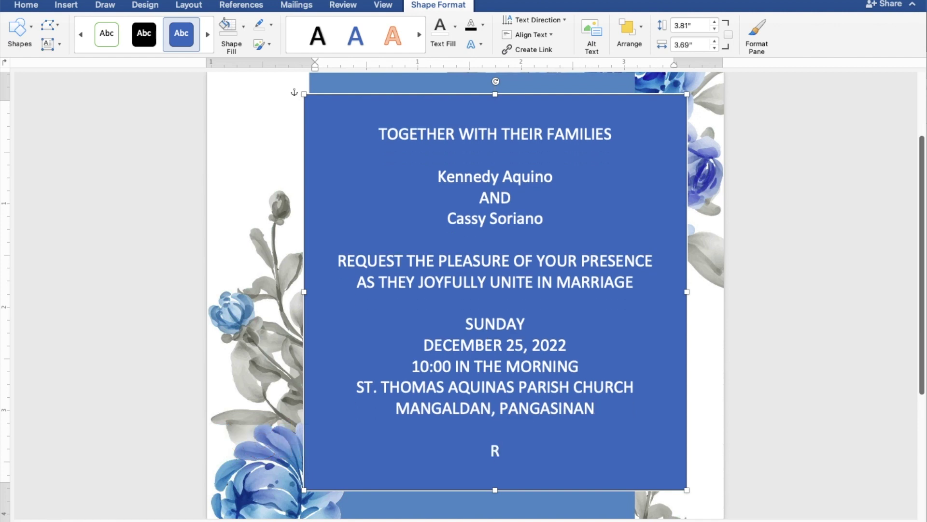
{"action": "type", "text": "eception to fo"}
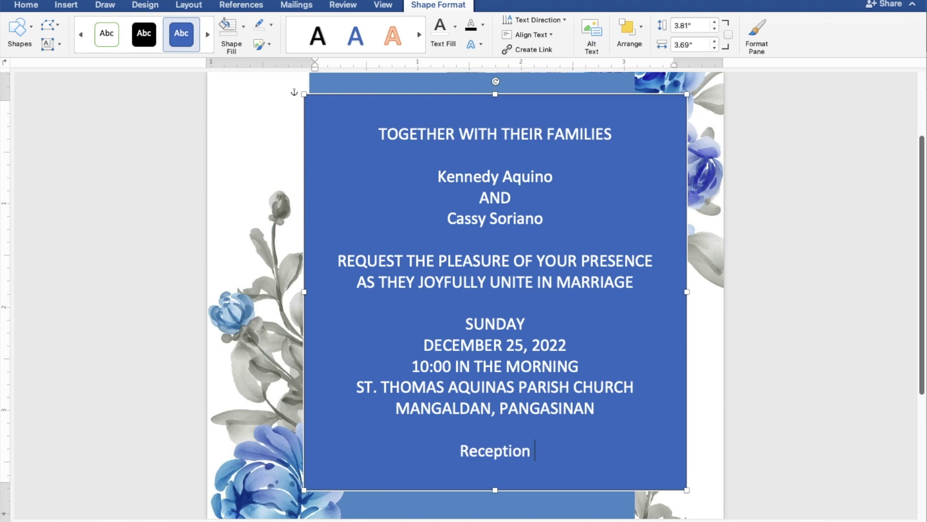
{"action": "type", "text": "llow"}
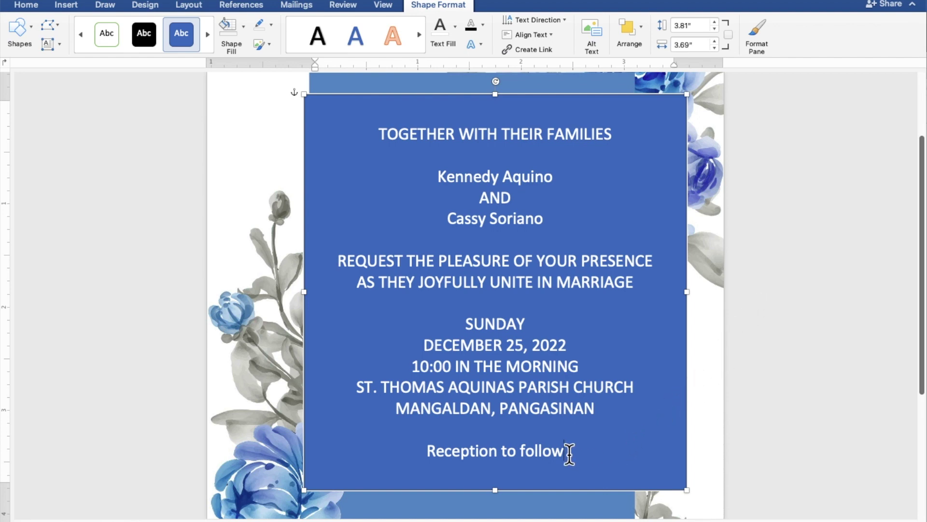
Step: Give the text box No Fill and No Outline
{"action": "left_click_drag", "start_coordinate": [569, 454], "coordinate": [385, 135]}
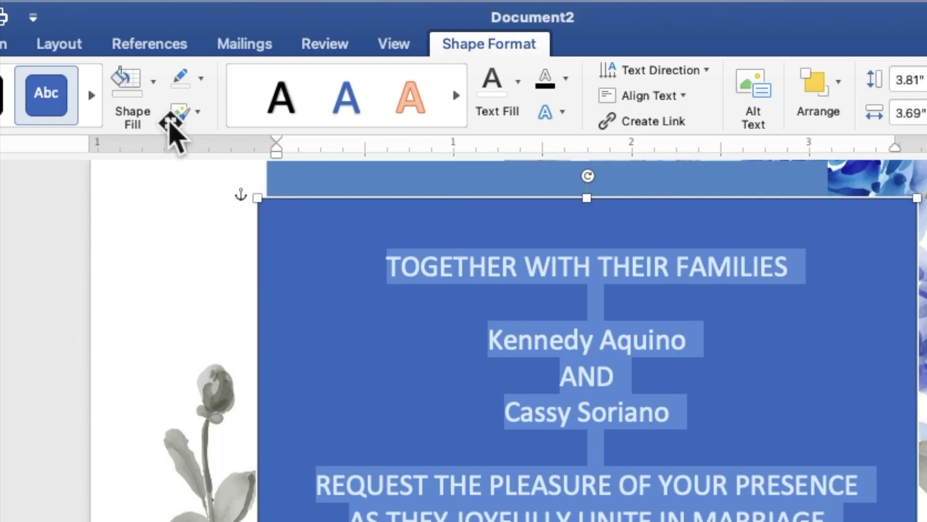
{"action": "left_click", "coordinate": [153, 82]}
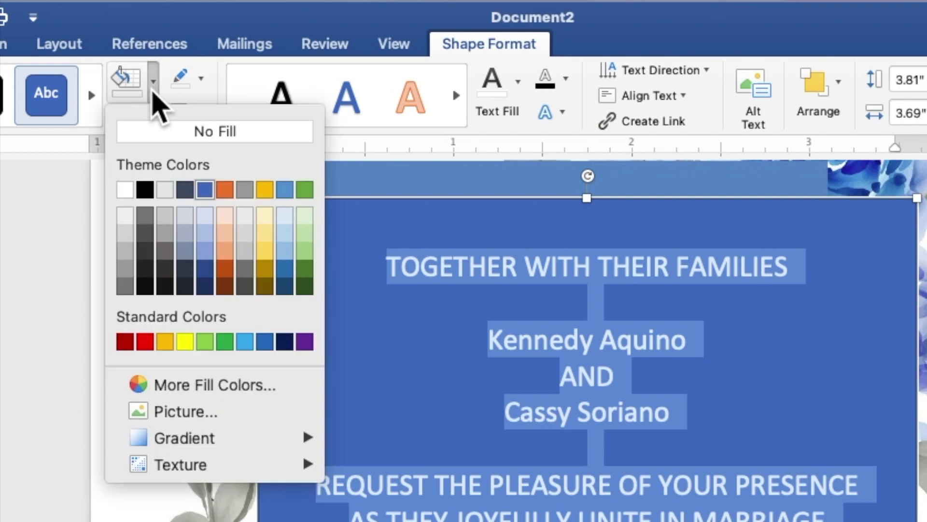
{"action": "left_click", "coordinate": [163, 130]}
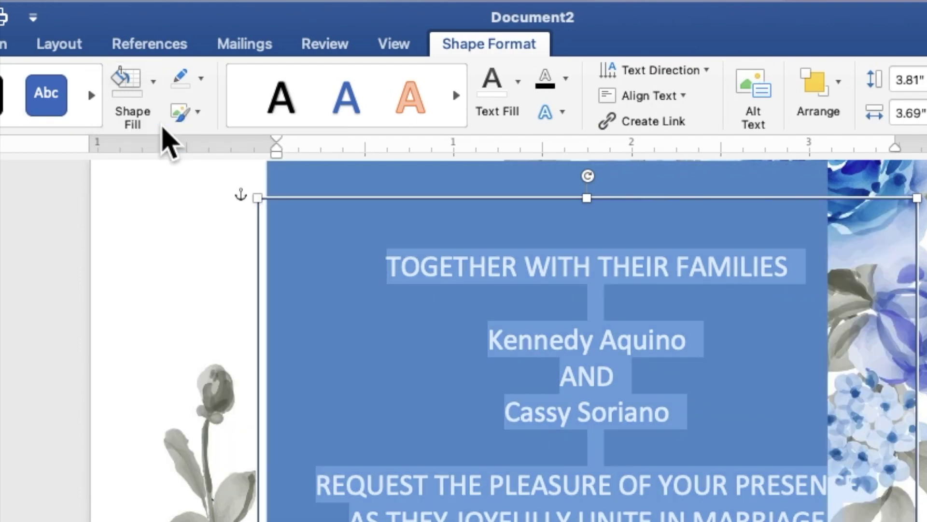
{"action": "left_click", "coordinate": [200, 79]}
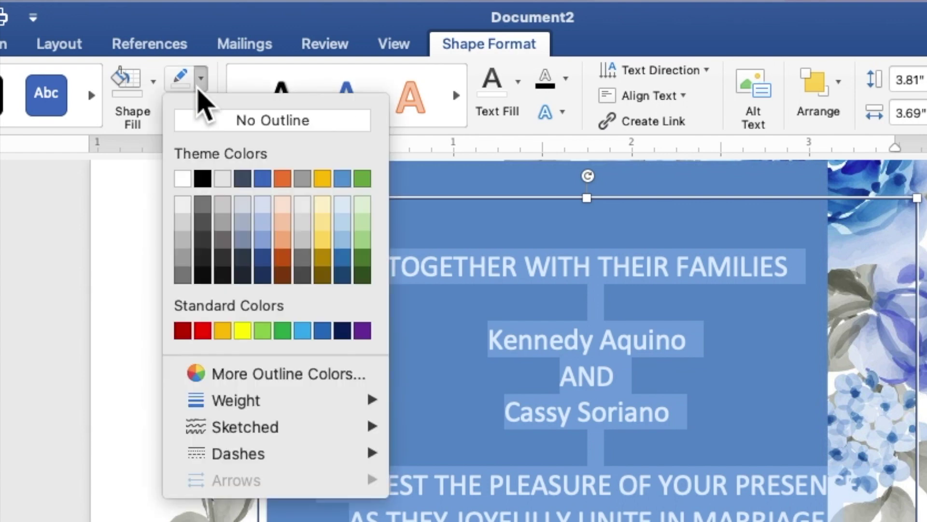
{"action": "left_click", "coordinate": [217, 125]}
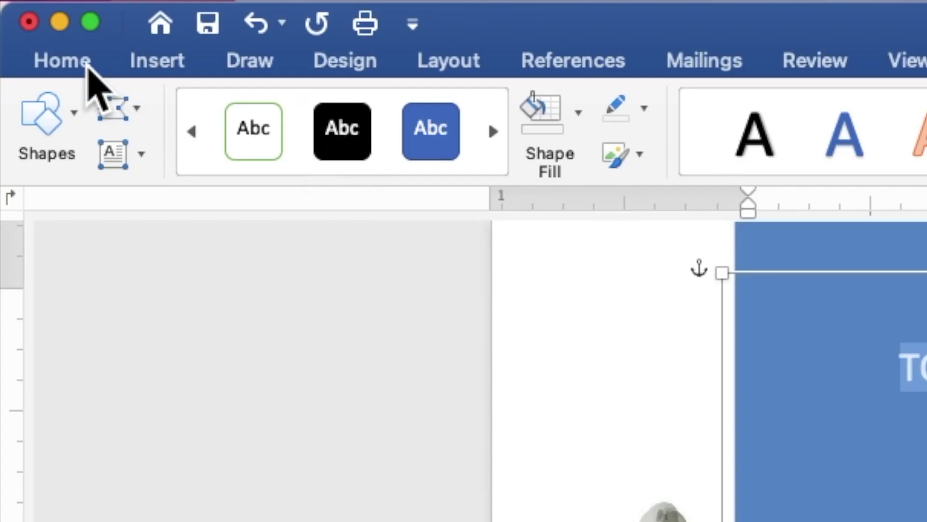
Step: Set the selected invitation text to Times New Roman at 9 point
{"action": "left_click", "coordinate": [63, 61]}
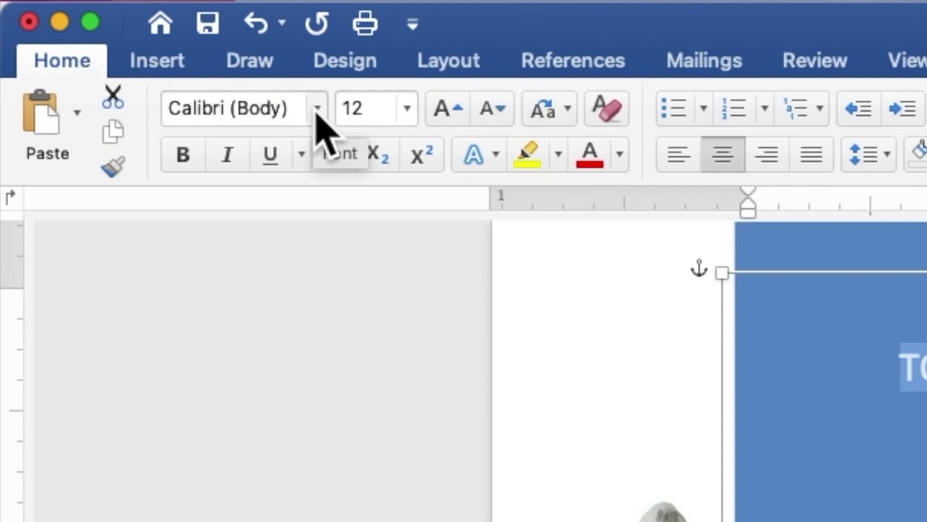
{"action": "left_click", "coordinate": [318, 110]}
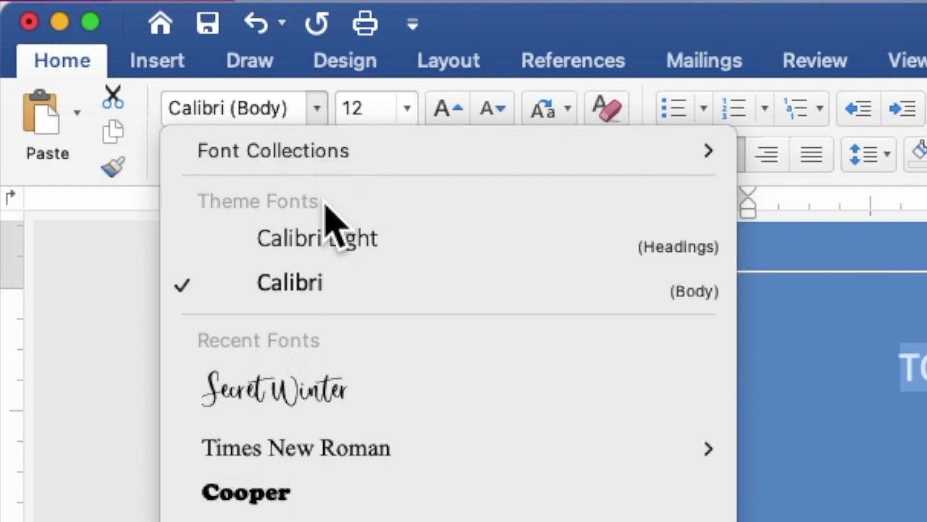
{"action": "mouse_move", "coordinate": [342, 437]}
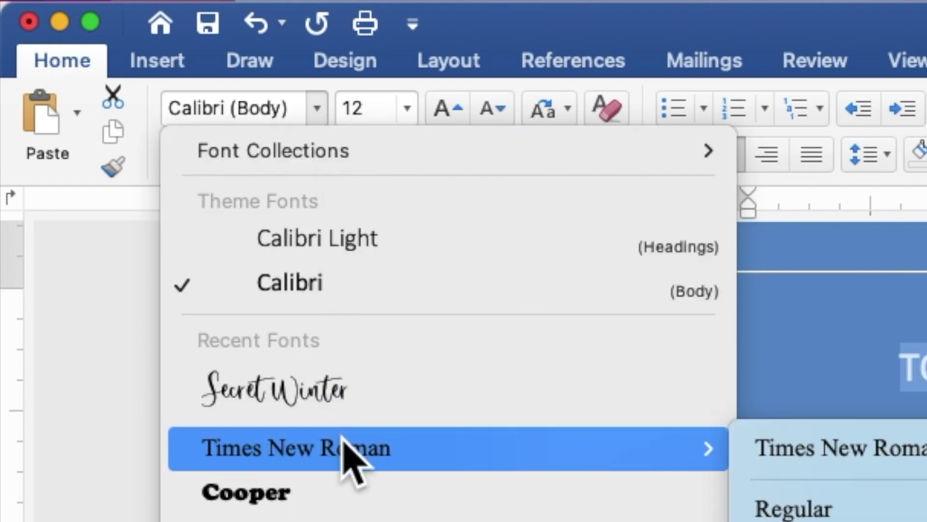
{"action": "left_click", "coordinate": [342, 447]}
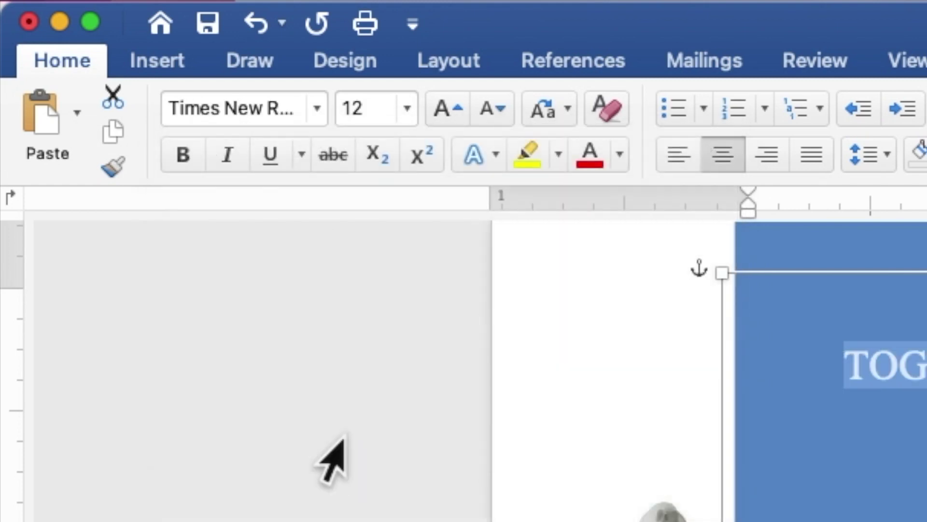
{"action": "left_click", "coordinate": [370, 106]}
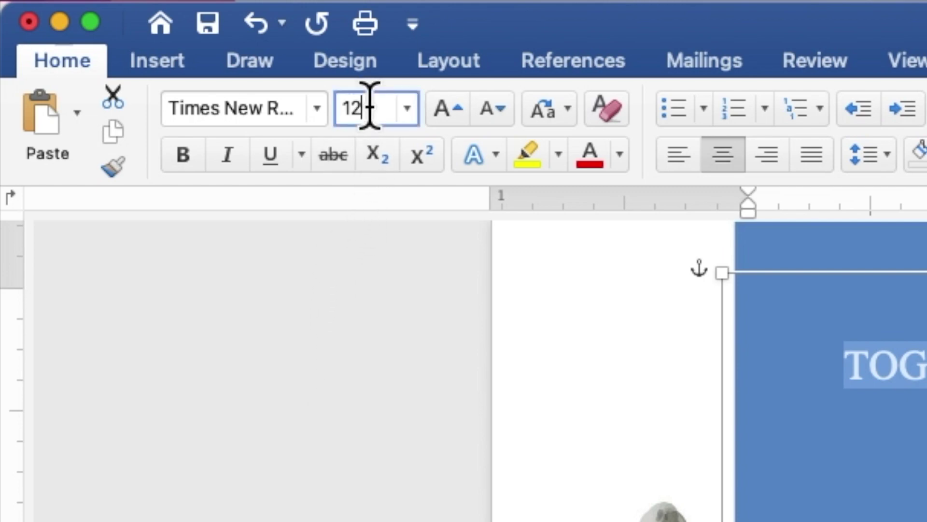
{"action": "double_click", "coordinate": [369, 98]}
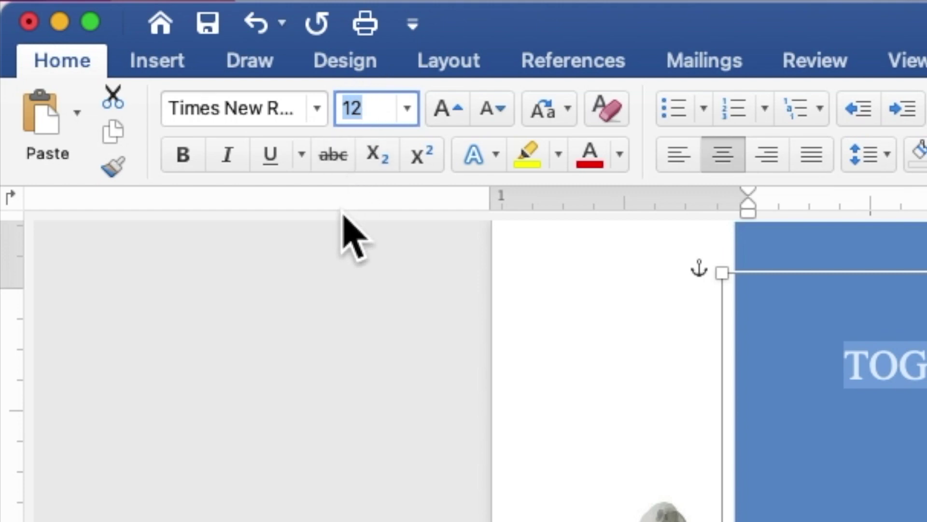
{"action": "type", "text": "9"}
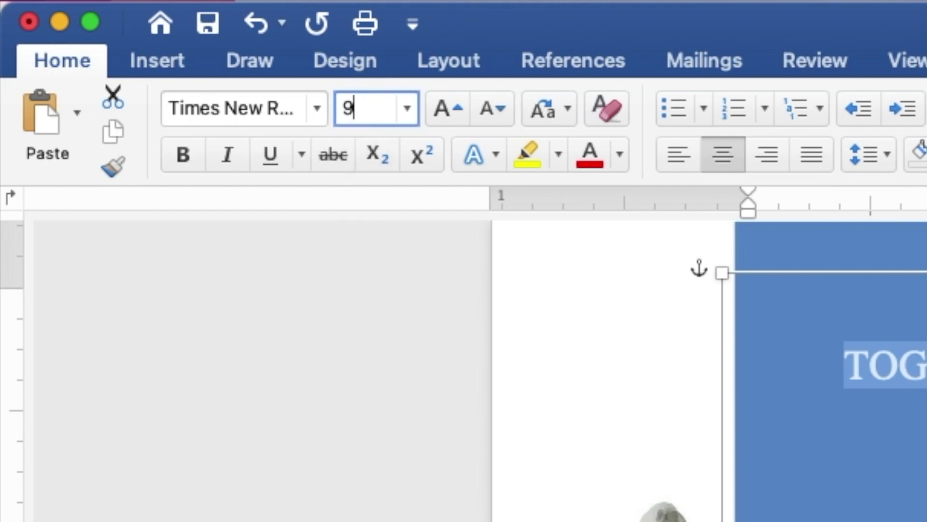
{"action": "key", "text": "Return"}
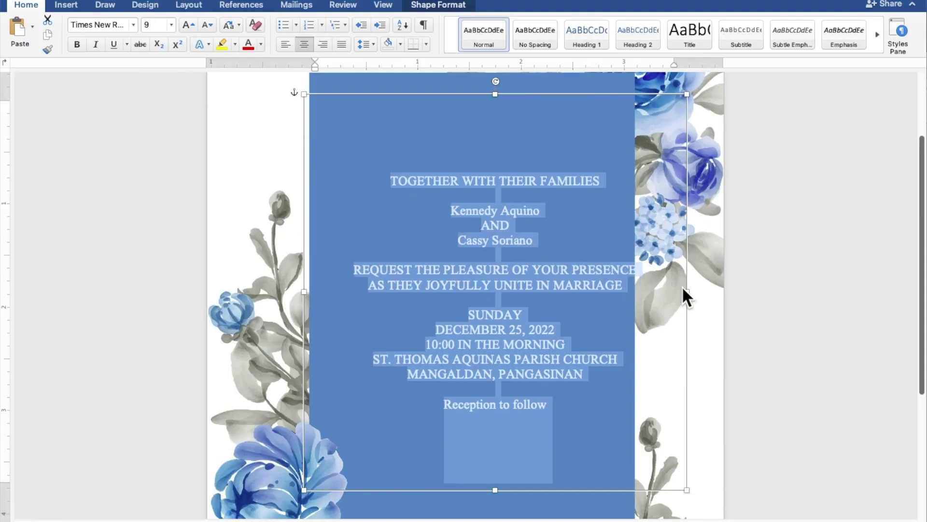
Step: Narrow the text box to the blue panel's right edge and select the first partner's name
{"action": "left_click_drag", "start_coordinate": [689, 292], "coordinate": [643, 291]}
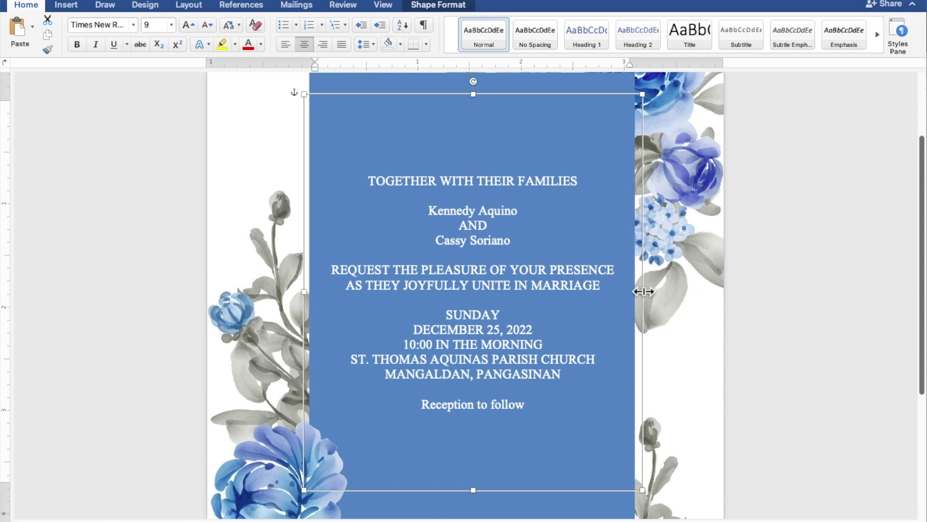
{"action": "left_click", "coordinate": [529, 215]}
{"action": "left_click_drag", "start_coordinate": [529, 215], "coordinate": [445, 212]}
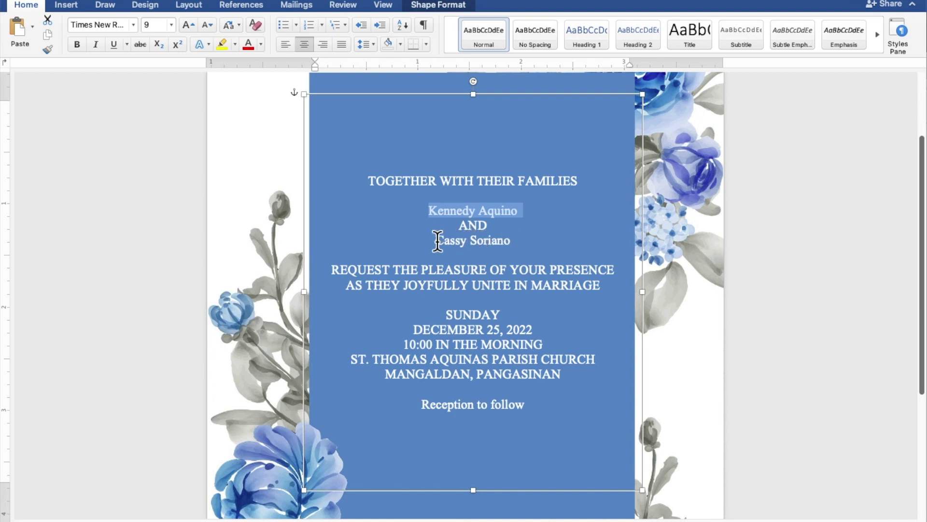
Step: Set both partners' names in Secret Winter at 20 point, then select Reception to follow
{"action": "left_click_drag", "start_coordinate": [438, 240], "coordinate": [493, 240]}
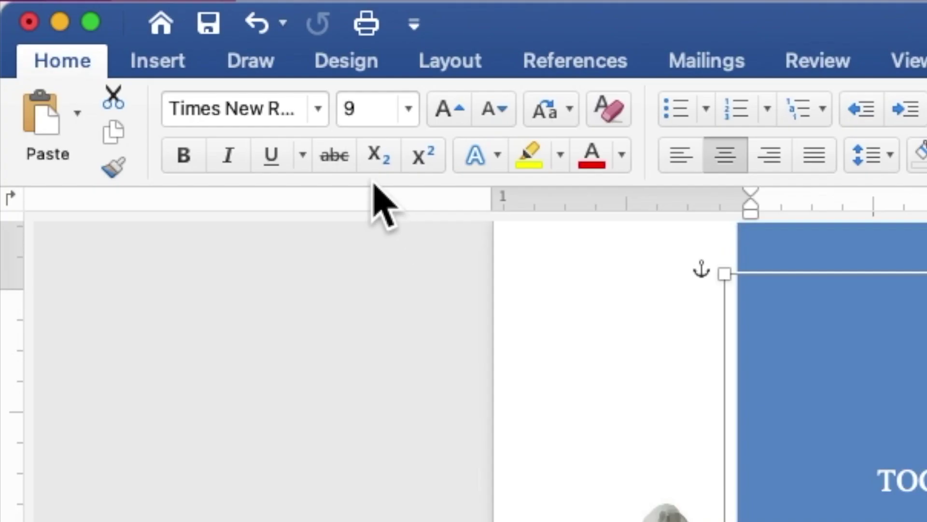
{"action": "left_click", "coordinate": [319, 108]}
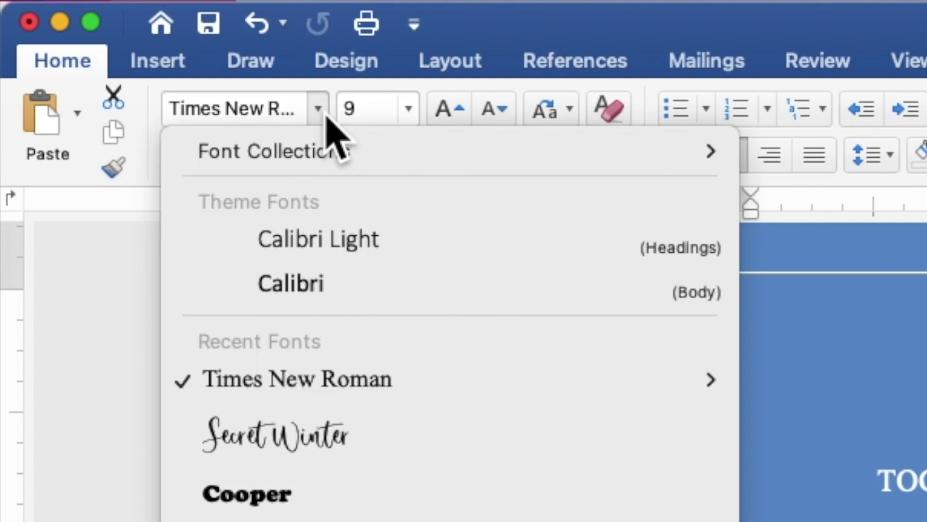
{"action": "left_click", "coordinate": [365, 430]}
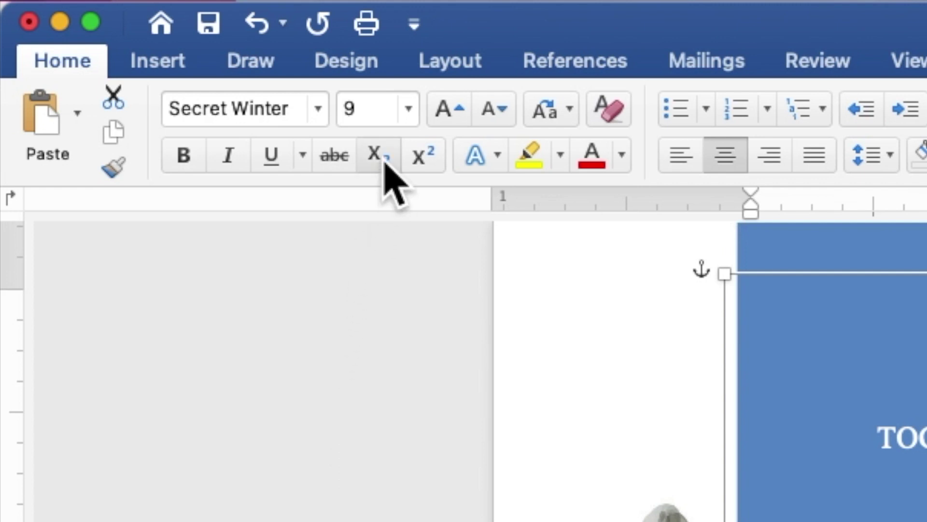
{"action": "left_click", "coordinate": [371, 111]}
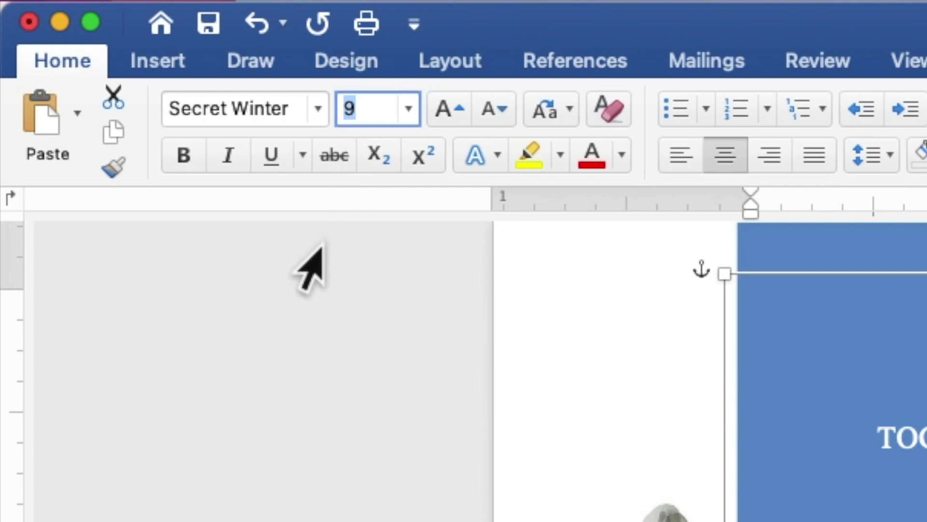
{"action": "type", "text": "20"}
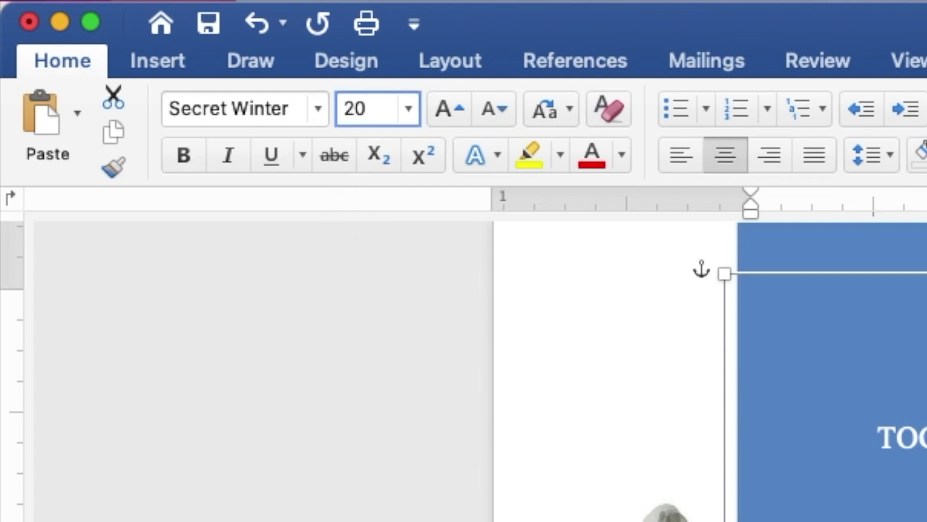
{"action": "key", "text": "Return"}
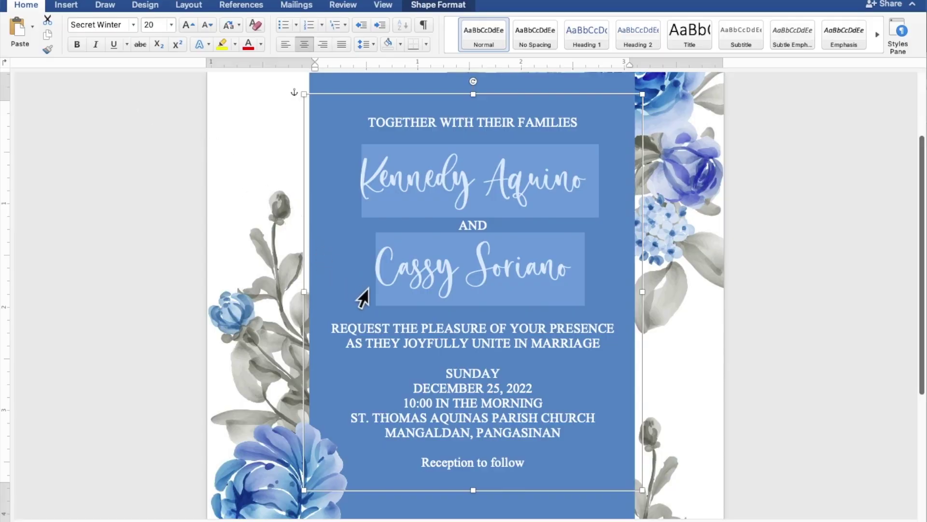
{"action": "left_click", "coordinate": [525, 462]}
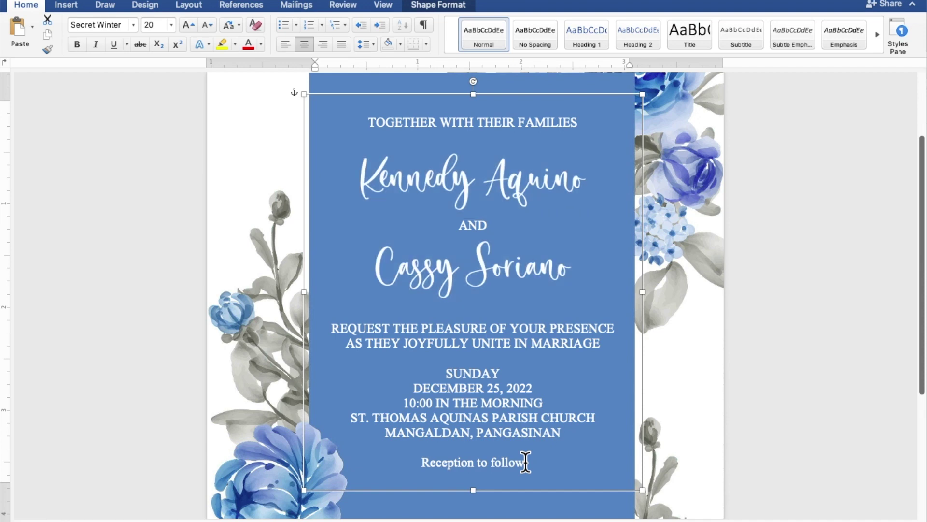
{"action": "left_click_drag", "start_coordinate": [525, 462], "coordinate": [449, 463]}
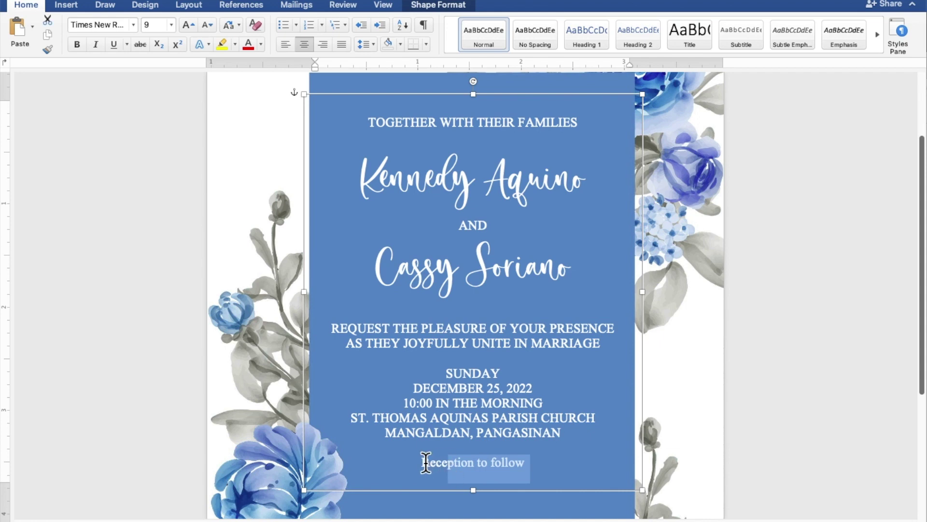
Step: Set the line Reception to follow in Secret Winter at 12 point
{"action": "left_click", "coordinate": [425, 462]}
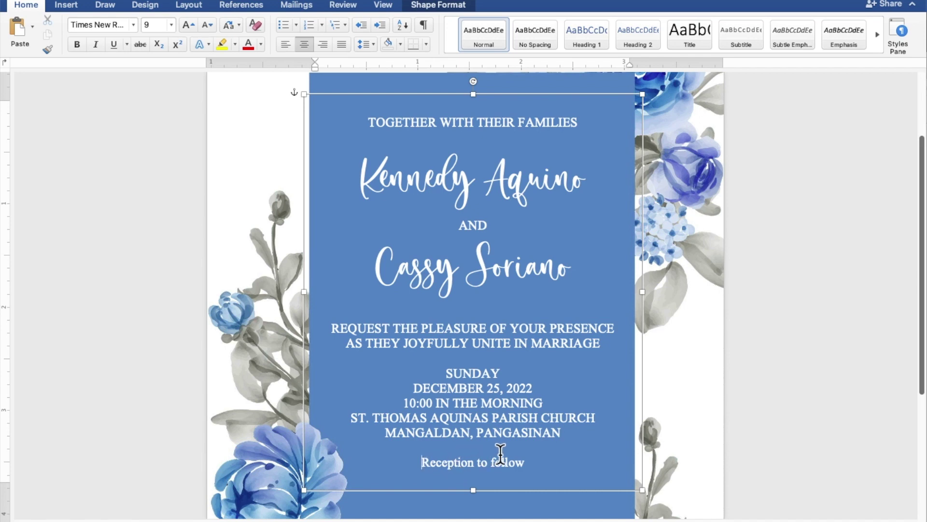
{"action": "left_click_drag", "start_coordinate": [525, 463], "coordinate": [440, 468]}
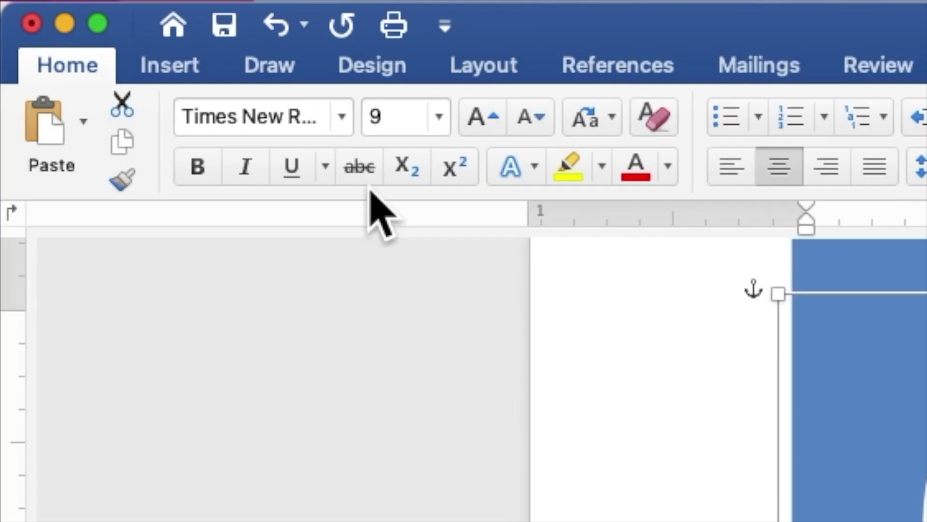
{"action": "left_click", "coordinate": [341, 116]}
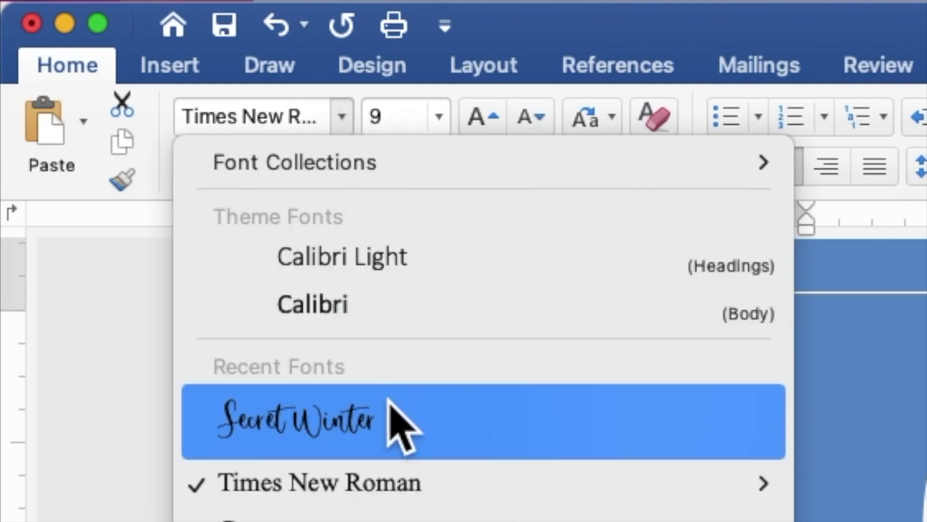
{"action": "left_click", "coordinate": [390, 429]}
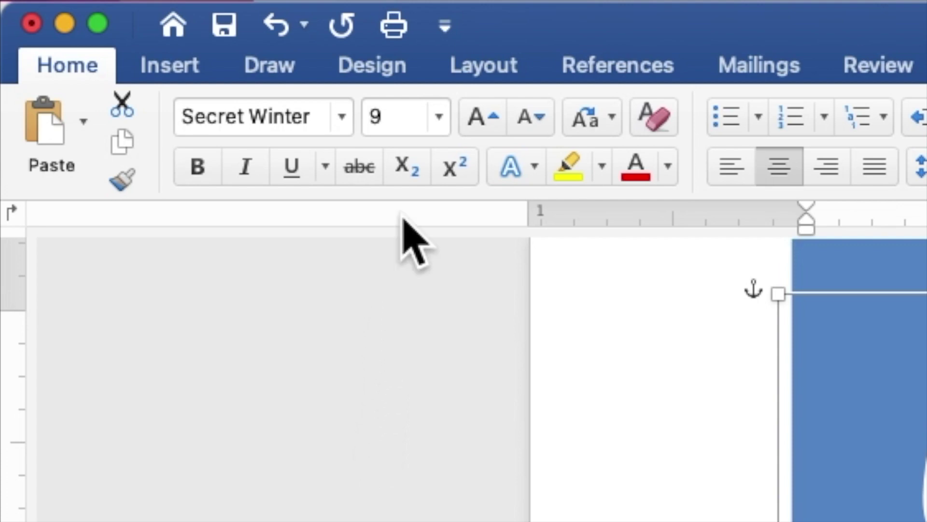
{"action": "left_click", "coordinate": [402, 121]}
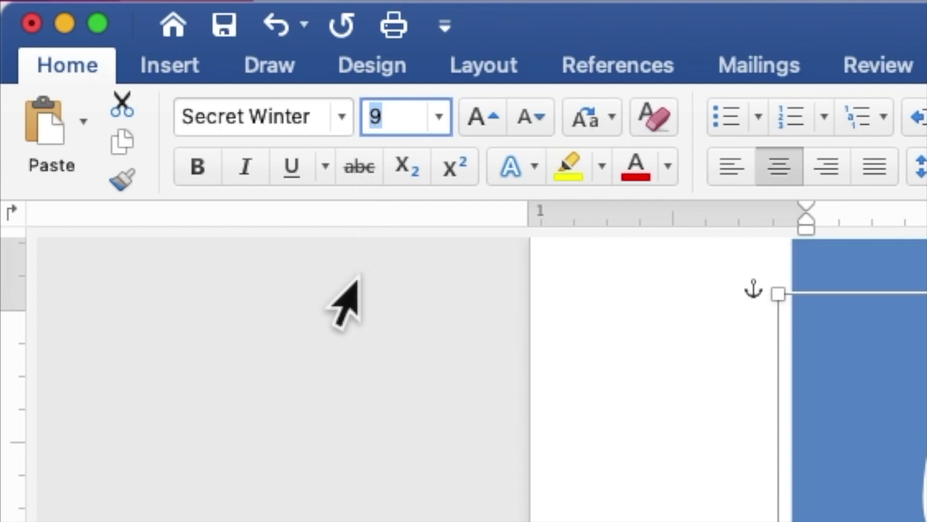
{"action": "type", "text": "12"}
{"action": "key", "text": "Return"}
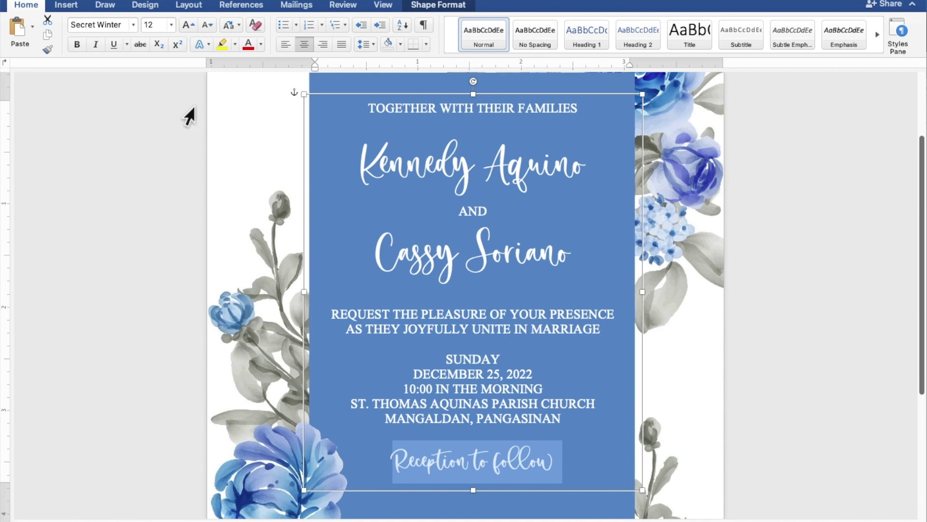
{"action": "left_click", "coordinate": [487, 127]}
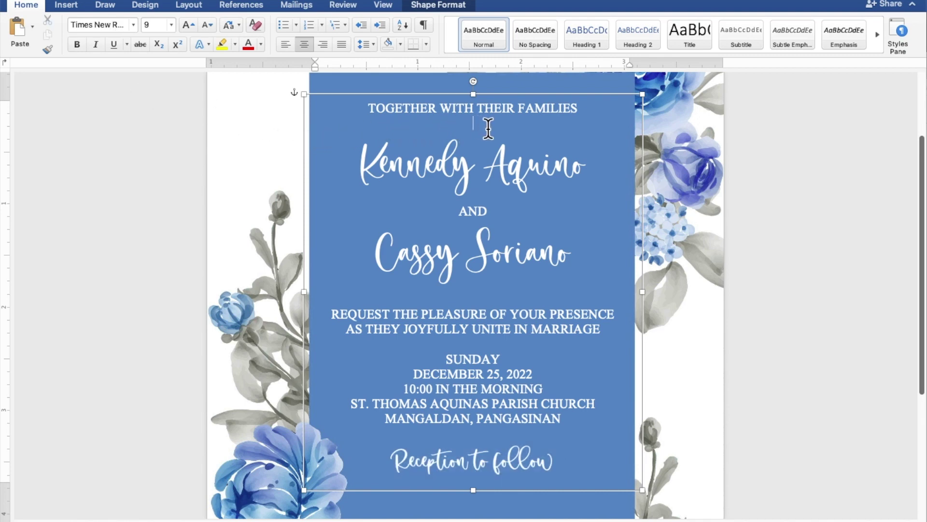
Step: Add blank lines after the heading, second name and marriage line, then lengthen the text box to about 3.93"
{"action": "key", "text": "Return"}
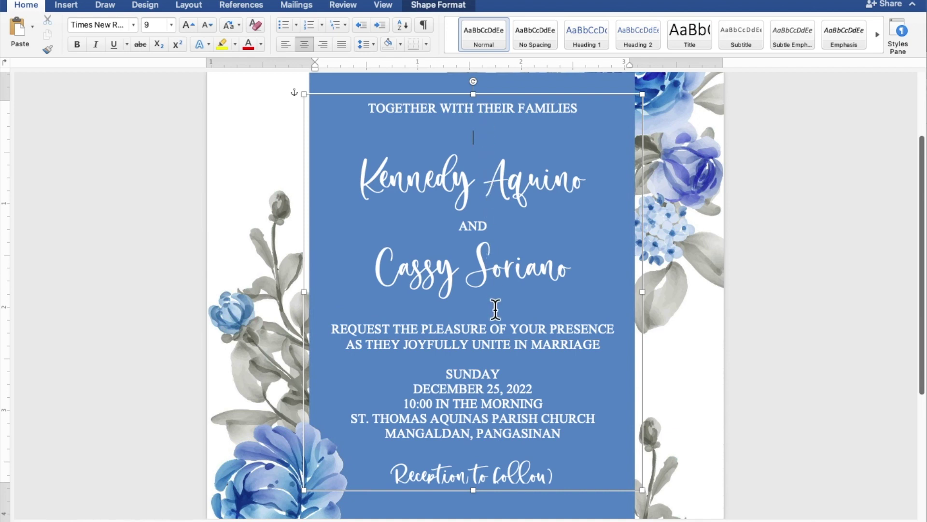
{"action": "key", "text": "Return"}
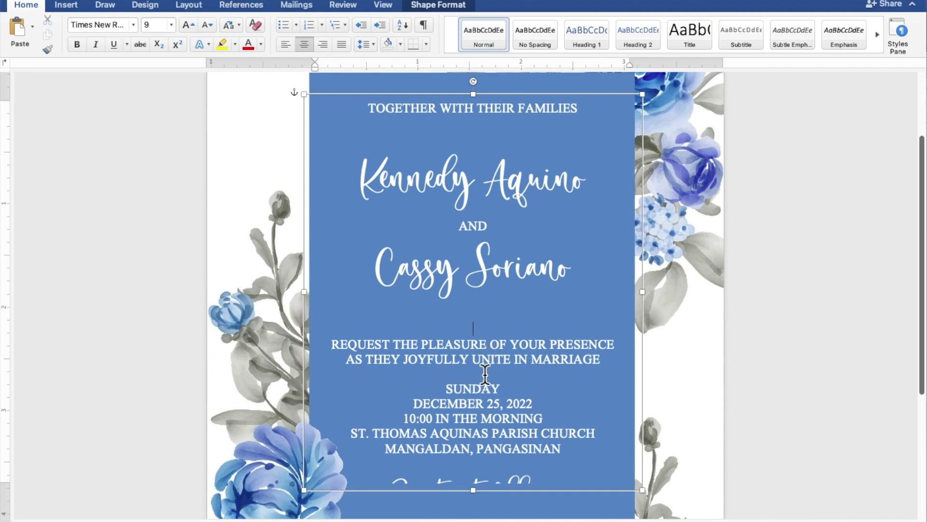
{"action": "key", "text": "Return"}
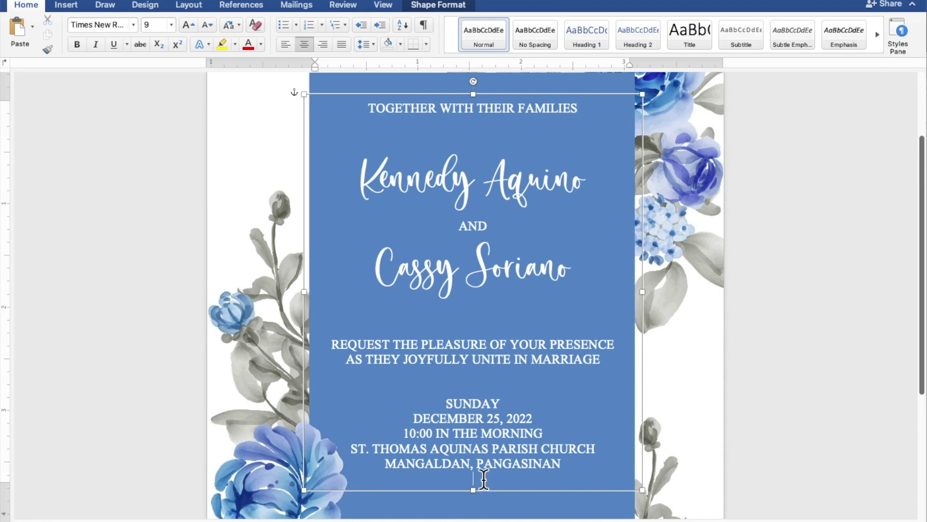
{"action": "scroll", "coordinate": [459, 481], "scroll_direction": "down", "scroll_amount": 4}
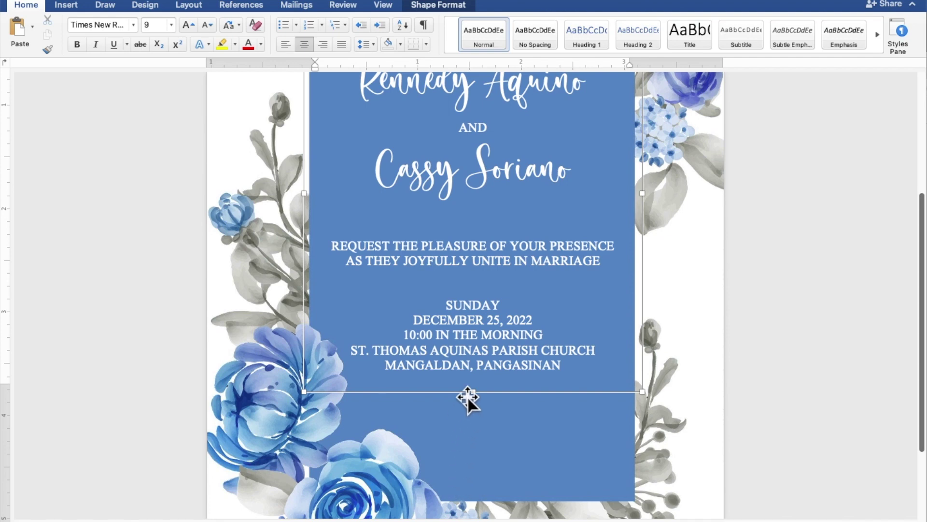
{"action": "left_click_drag", "start_coordinate": [472, 394], "coordinate": [475, 442]}
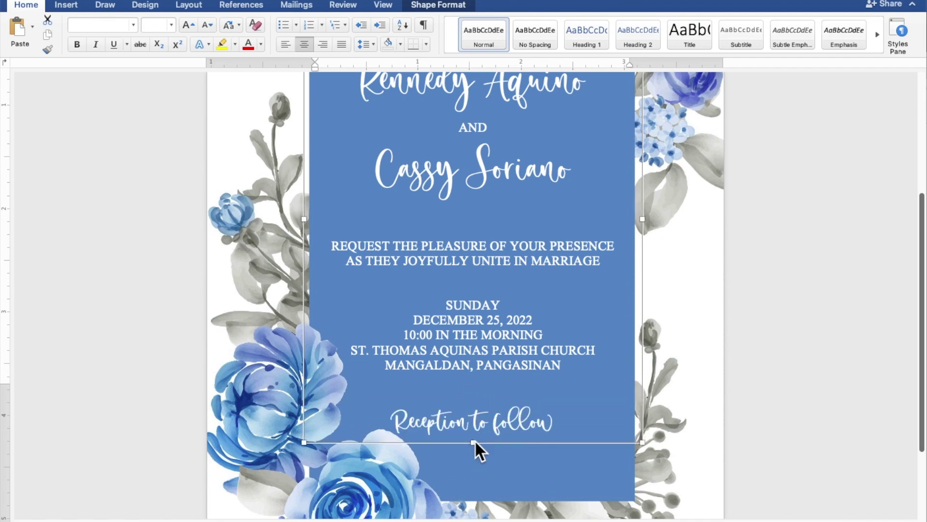
Step: Nudge the text box one step left and two steps up, then deselect it
{"action": "scroll", "coordinate": [709, 341], "scroll_direction": "down", "scroll_amount": 5}
{"action": "scroll", "coordinate": [709, 341], "scroll_direction": "down", "scroll_amount": 5}
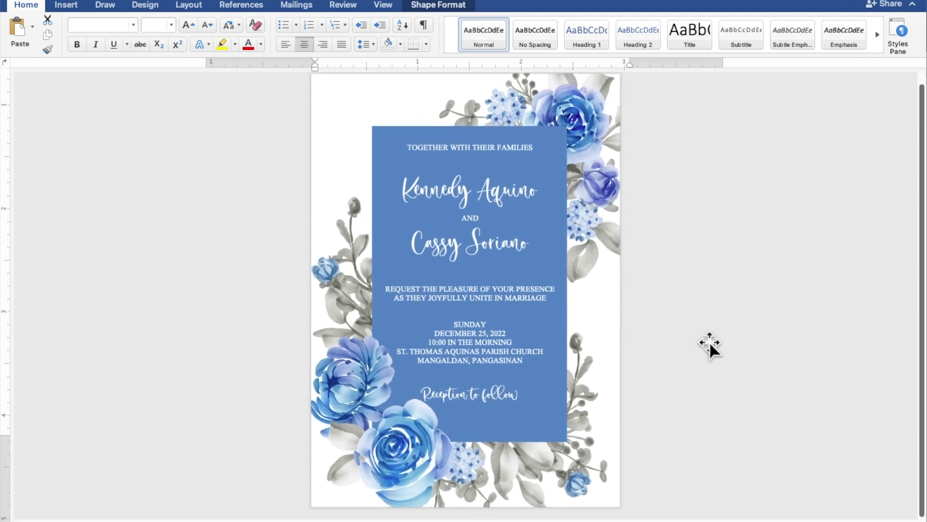
{"action": "scroll", "coordinate": [709, 341], "scroll_direction": "down", "scroll_amount": 2}
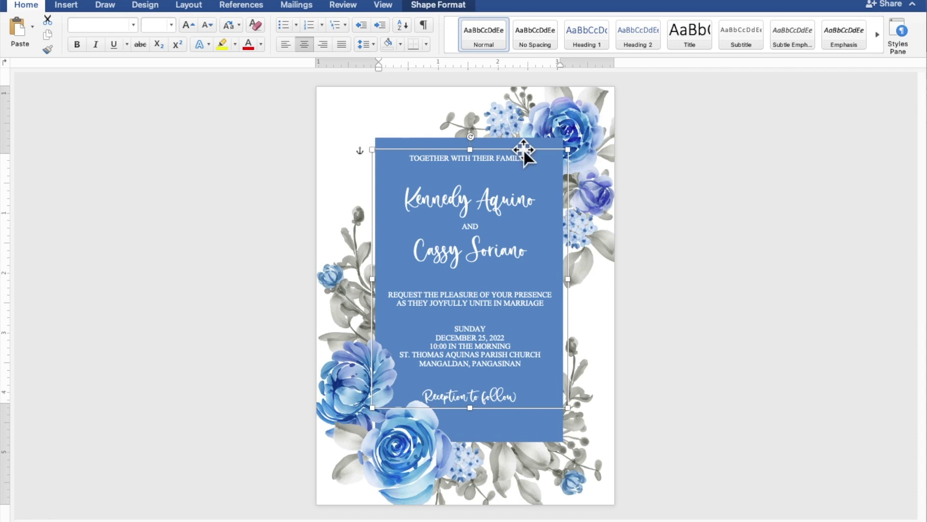
{"action": "key", "text": "Left"}
{"action": "key", "text": "Left"}
{"action": "key", "text": "Up"}
{"action": "key", "text": "Up"}
{"action": "key", "text": "Up"}
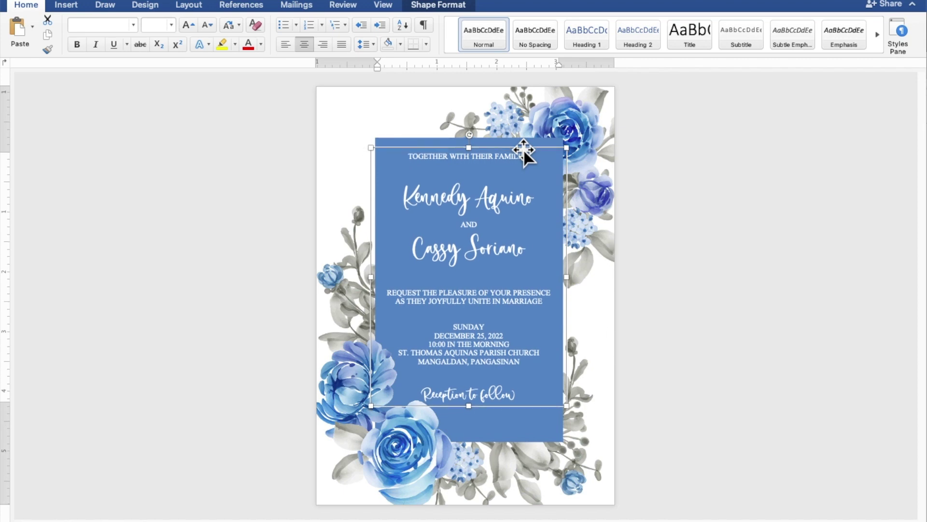
{"action": "key", "text": "Up"}
{"action": "key", "text": "Up"}
{"action": "key", "text": "Up"}
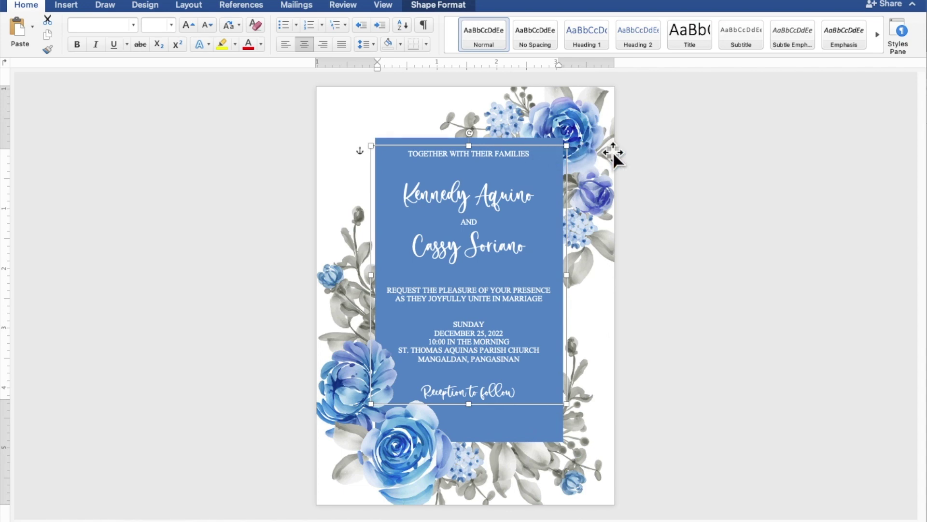
{"action": "left_click", "coordinate": [776, 157]}
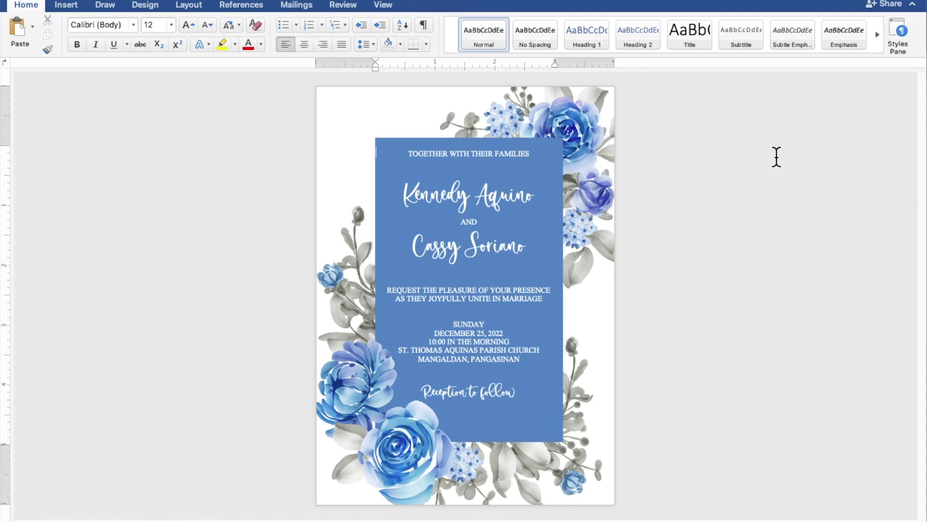